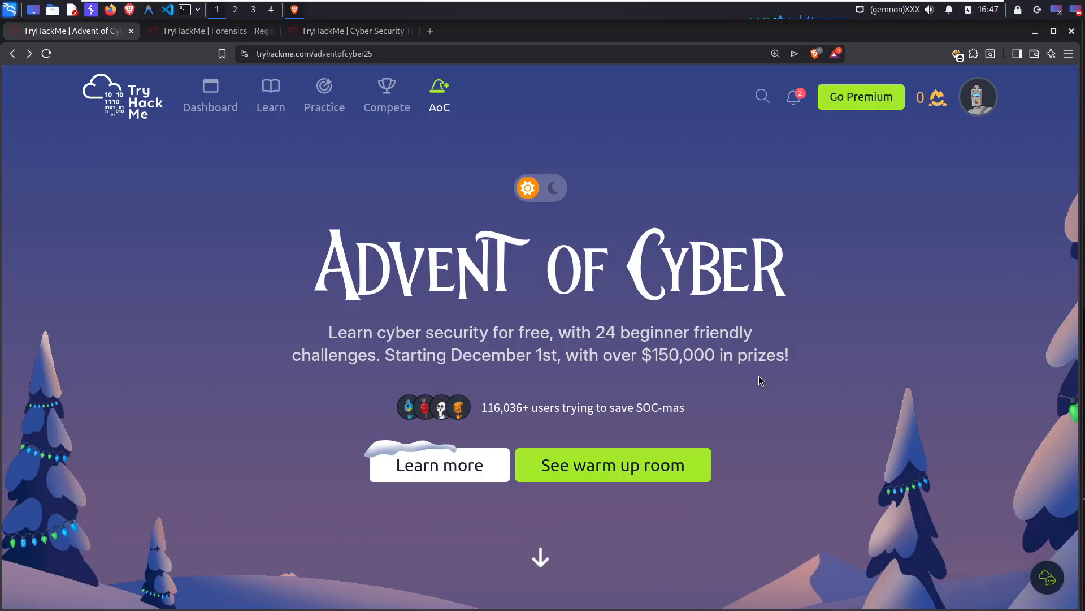
# Look through the Advent of Cyber challenge map down to the day 16 Registry Furensics room, then view that room's questions
pyautogui.scroll(-10, 760, 380)
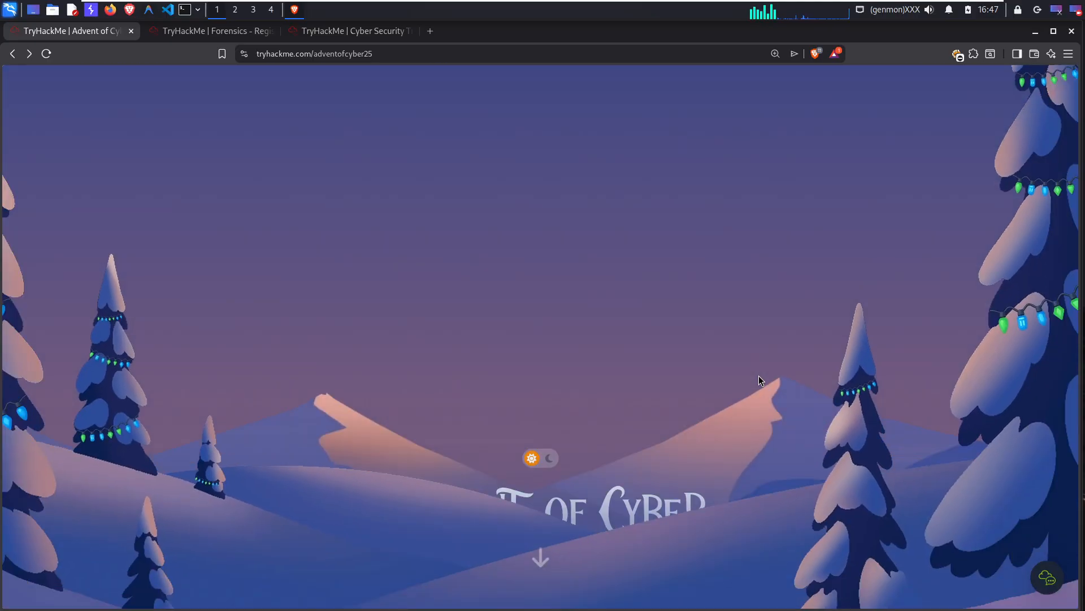
pyautogui.scroll(-10, 758, 376)
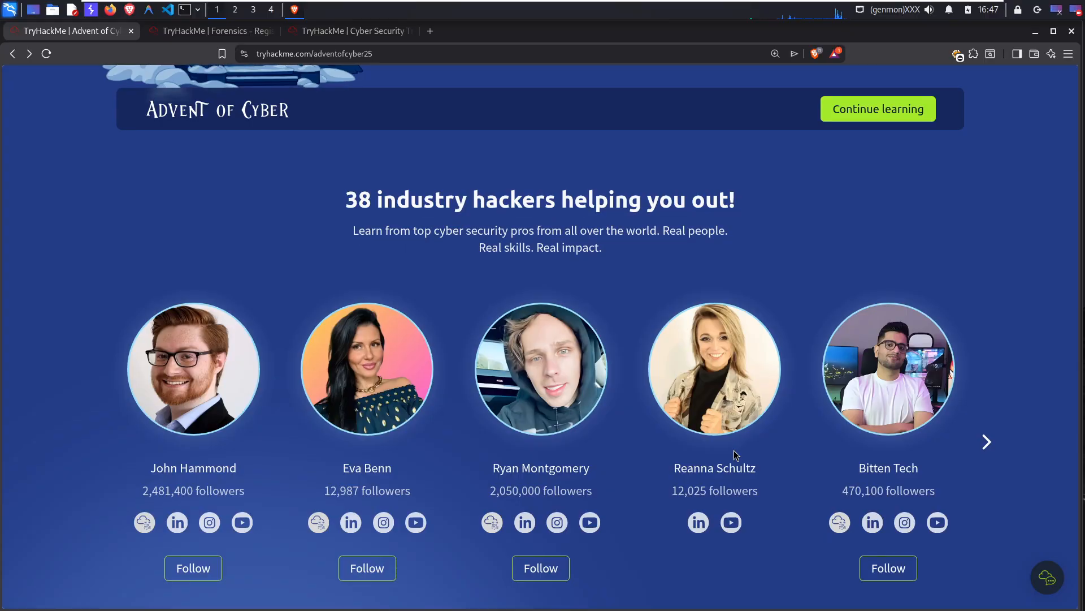
pyautogui.scroll(-10, 735, 455)
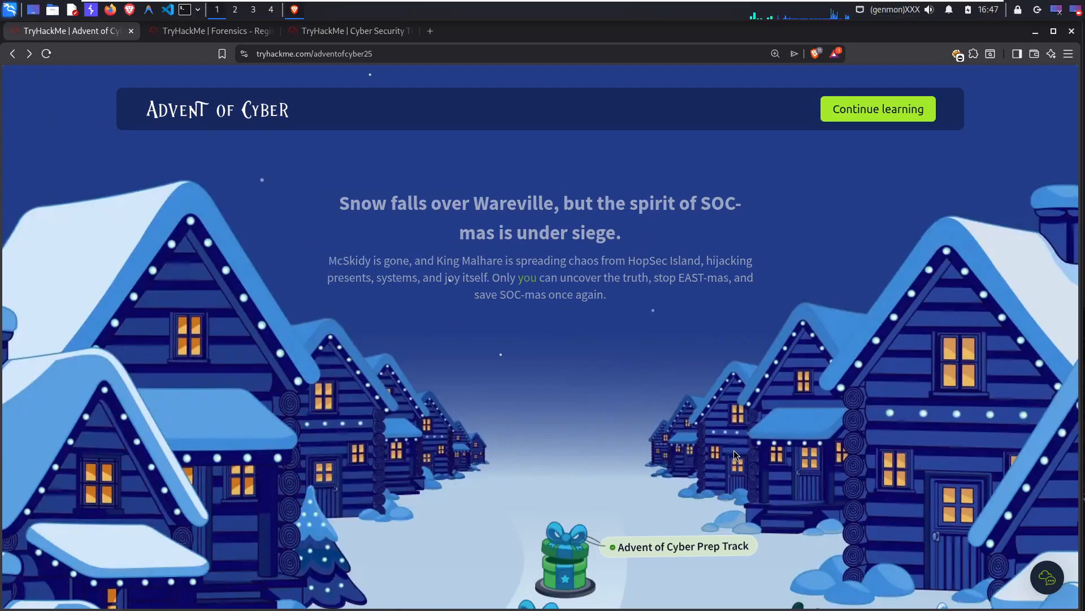
pyautogui.scroll(-15, 734, 454)
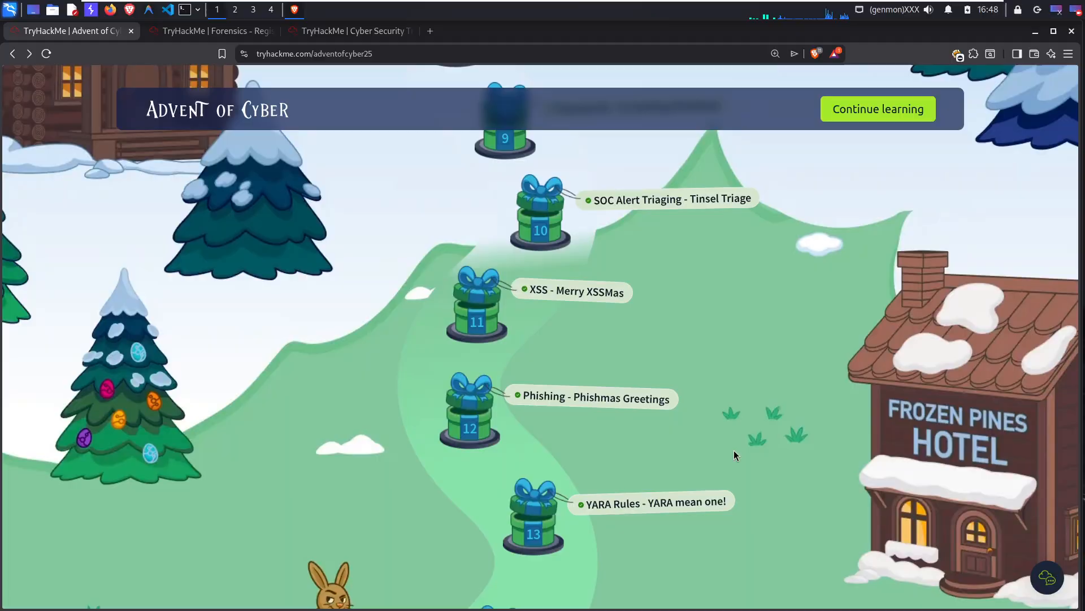
pyautogui.scroll(-8, 733, 455)
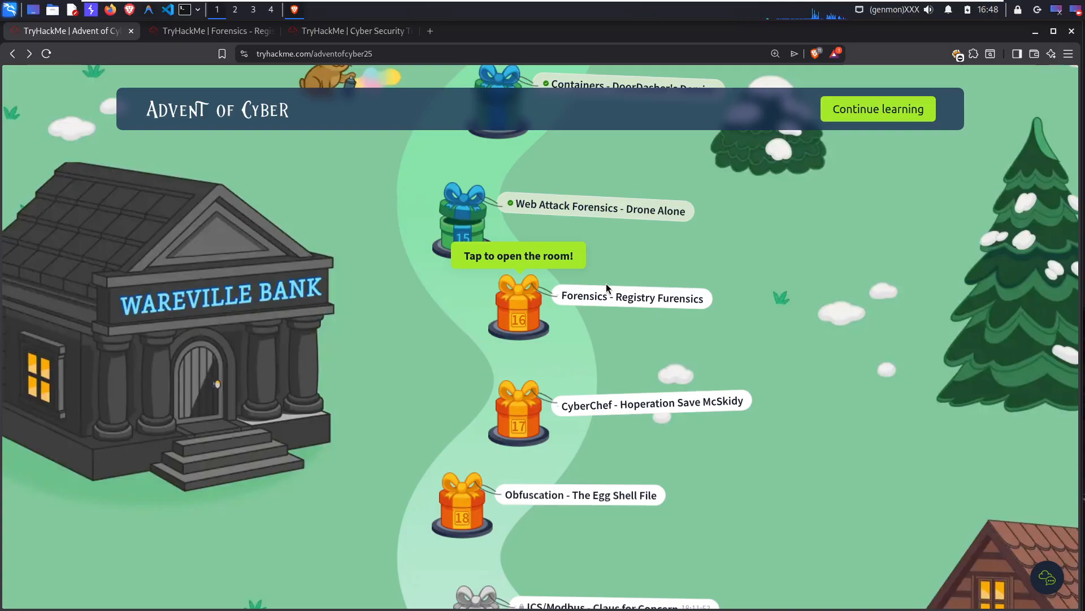
pyautogui.click(246, 36)
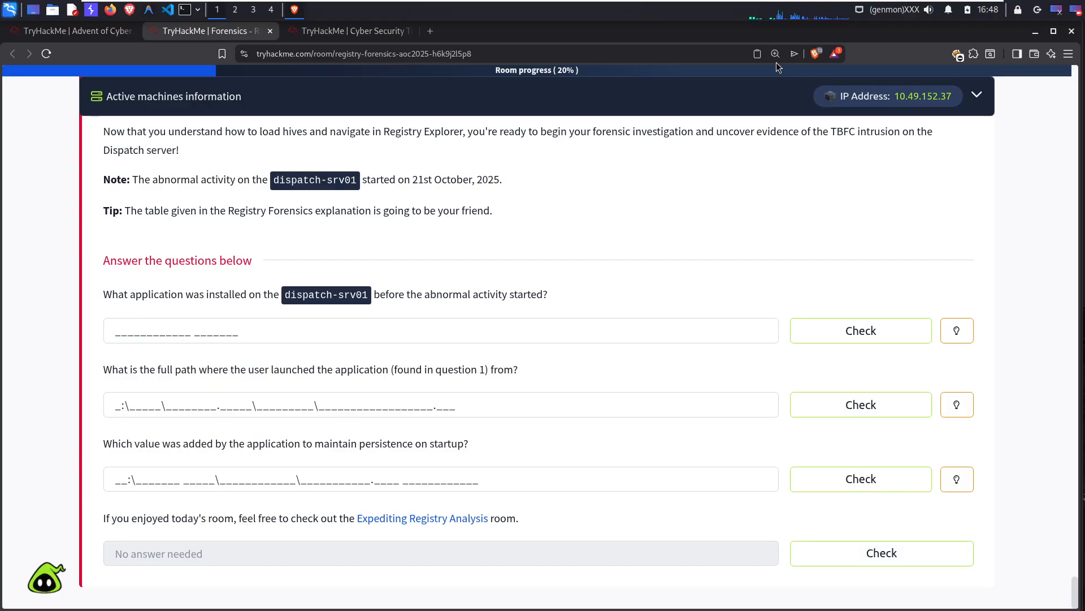
# In the Registry Forensics virtual machine, load the SYSTEM hive from the desktop's Registry Hives folder into Registry Explorer, replaying its transaction logs
pyautogui.click(367, 31)
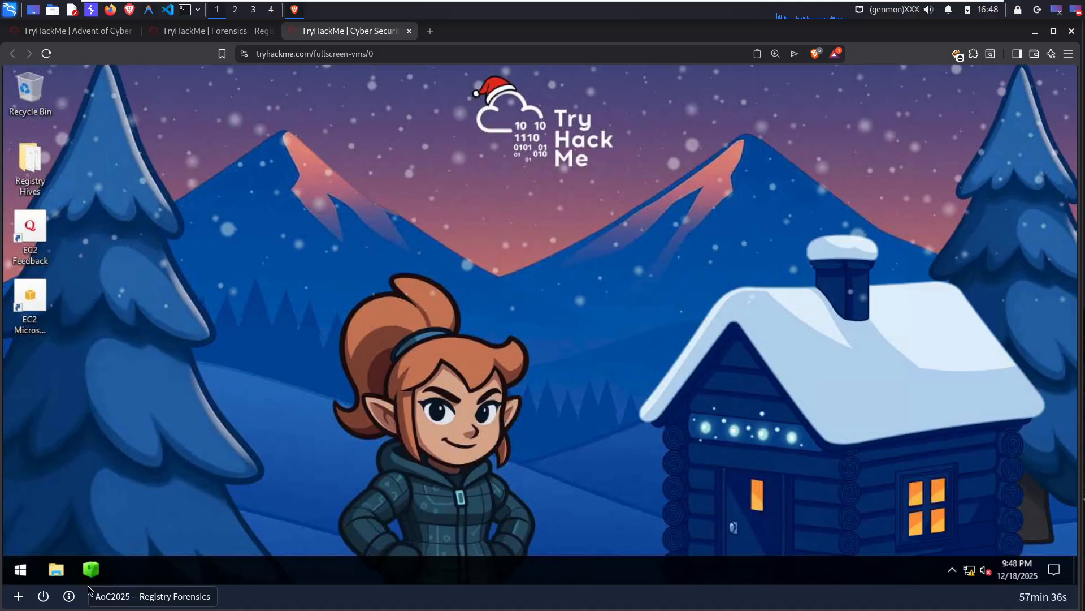
pyautogui.click(91, 569)
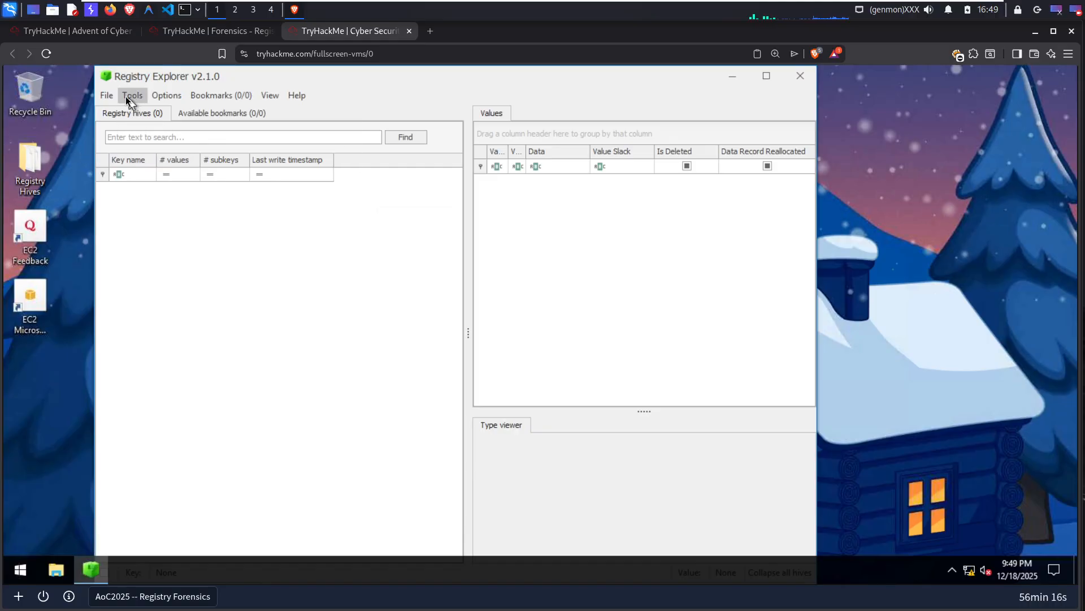
pyautogui.click(107, 96)
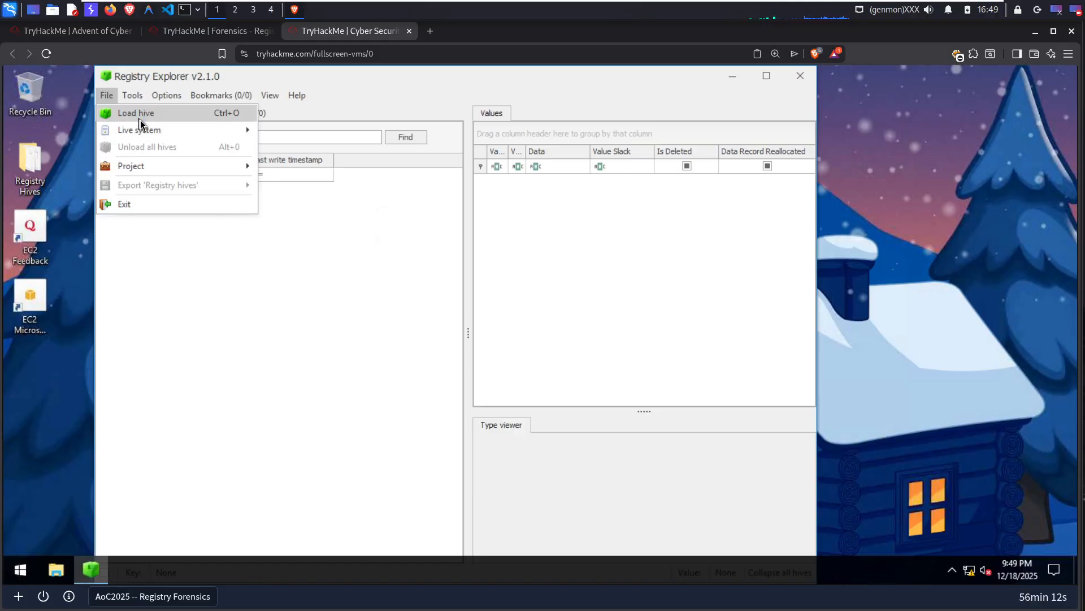
pyautogui.click(140, 120)
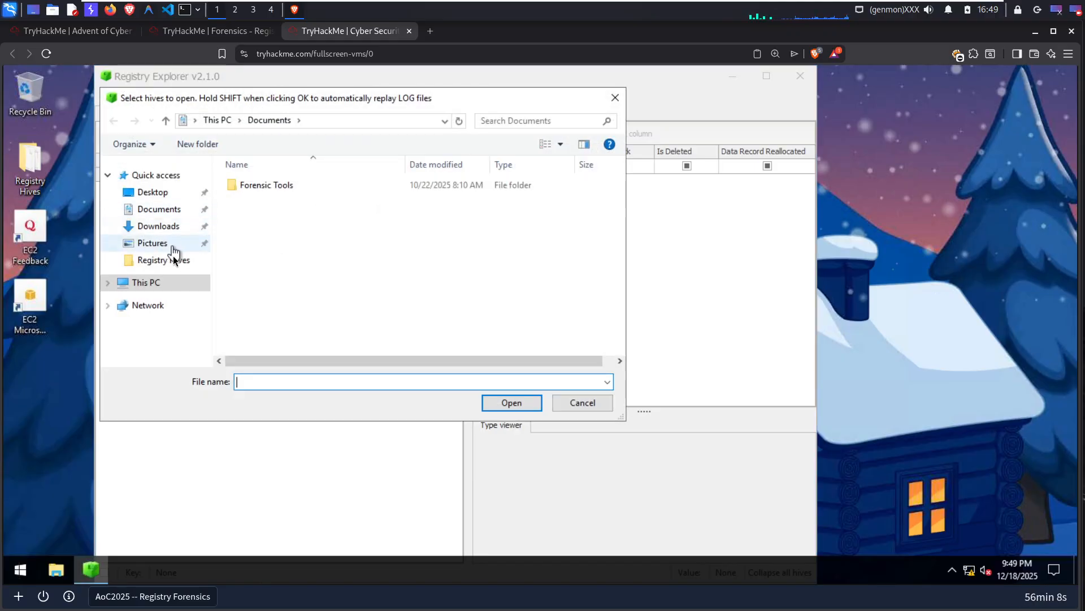
pyautogui.click(164, 193)
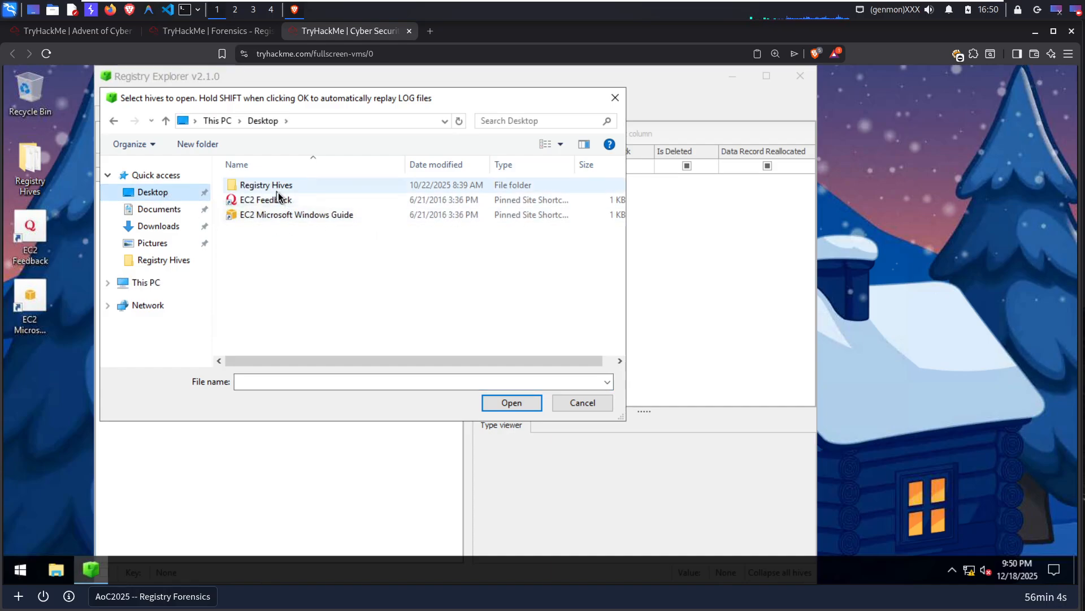
pyautogui.doubleClick(277, 190)
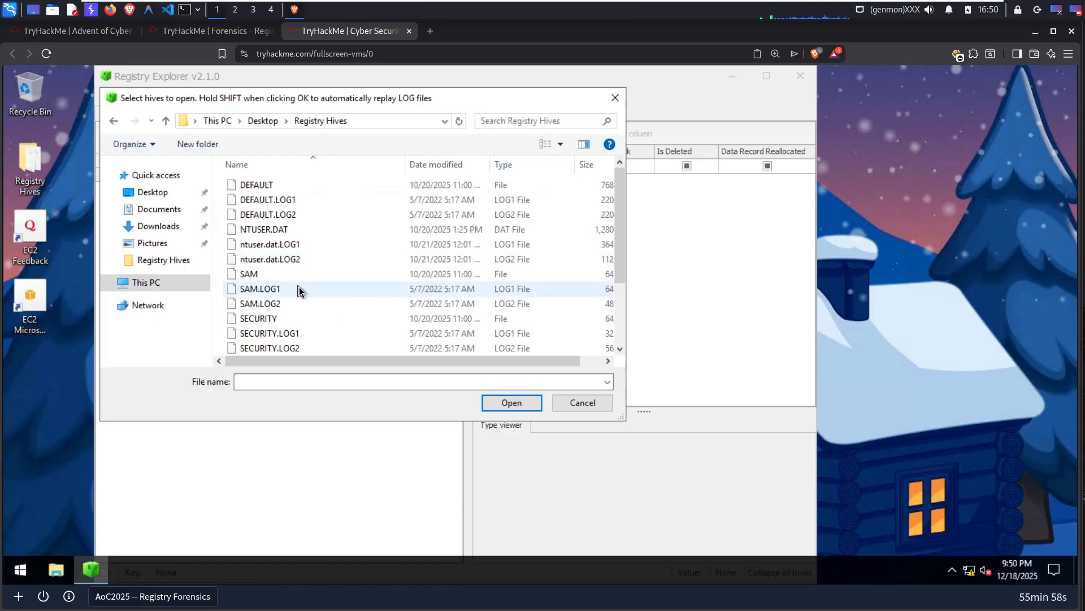
pyautogui.scroll(-2, 294, 283)
pyautogui.scroll(-1, 292, 288)
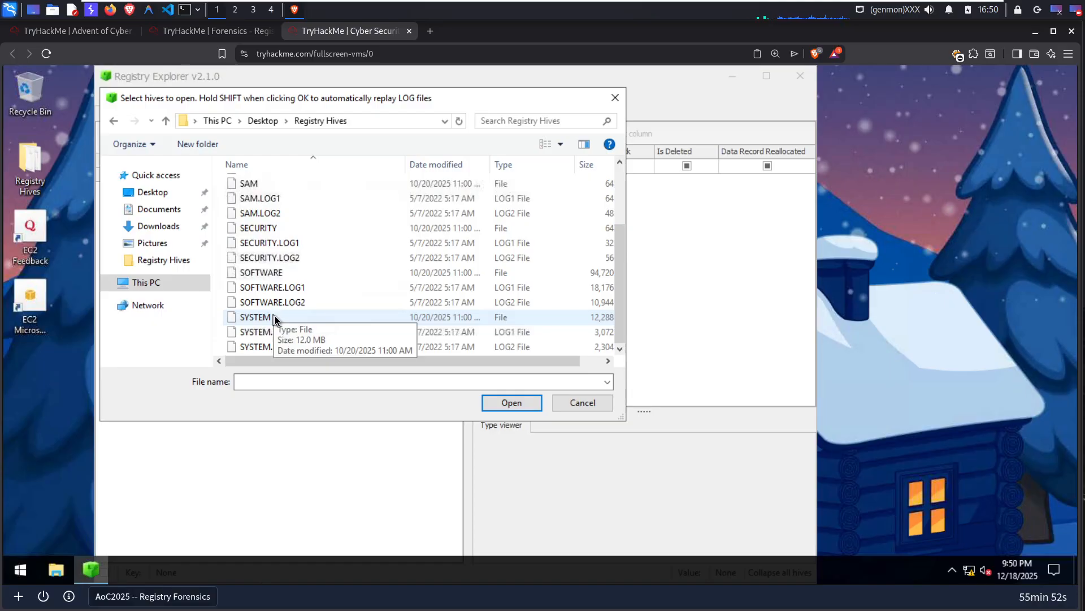
pyautogui.click(275, 315)
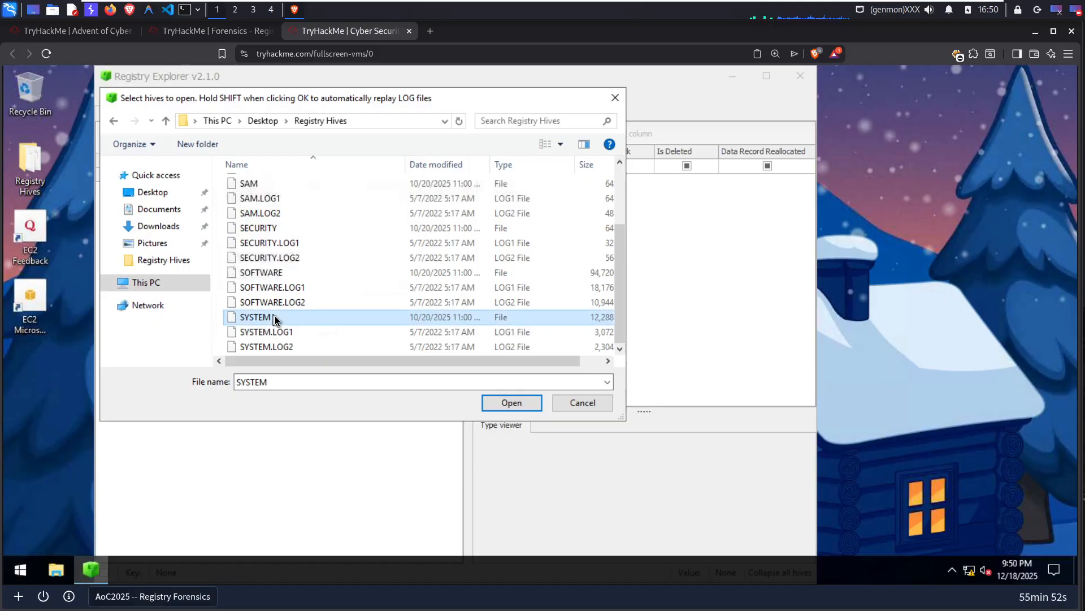
pyautogui.keyDown('shift'); pyautogui.click(525, 406); pyautogui.keyUp('shift')
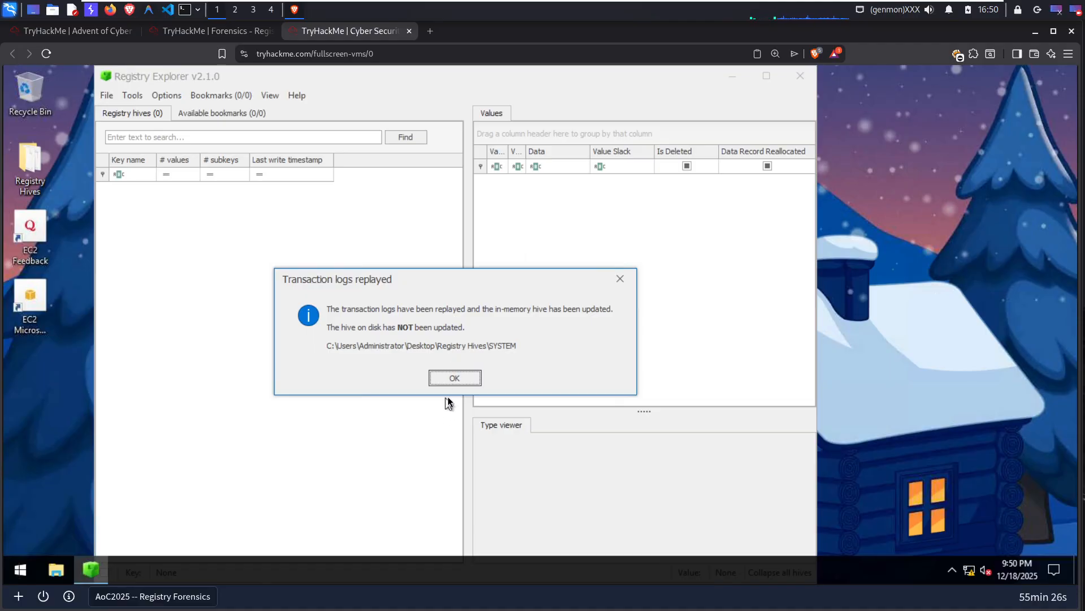
pyautogui.click(449, 381)
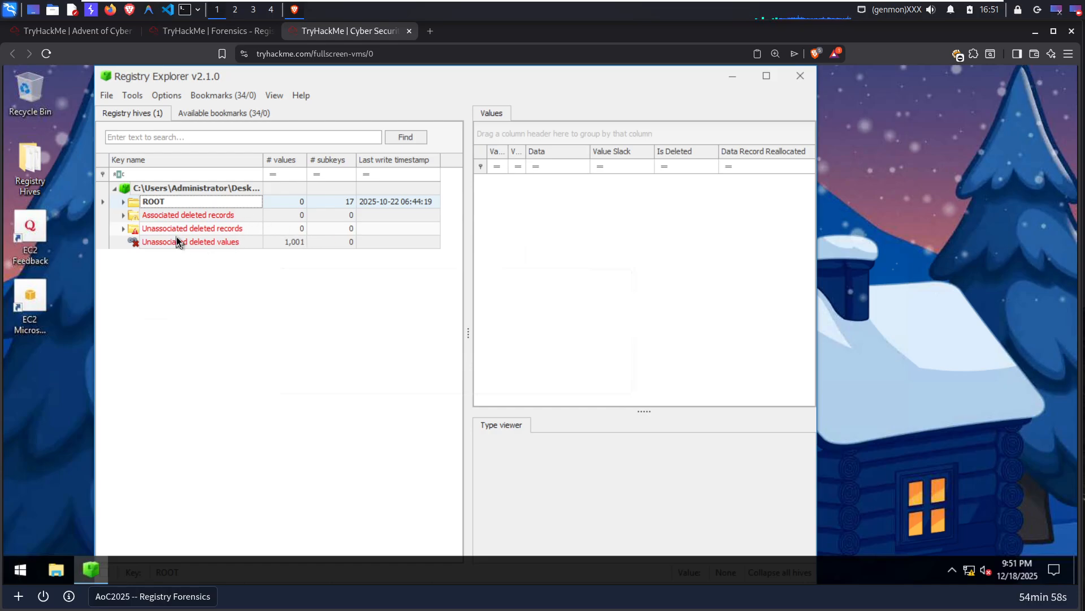
# Examine the ComputerName value under ROOT\ControlSet001\Control\ComputerName\ComputerName in the SYSTEM hive
pyautogui.click(124, 204)
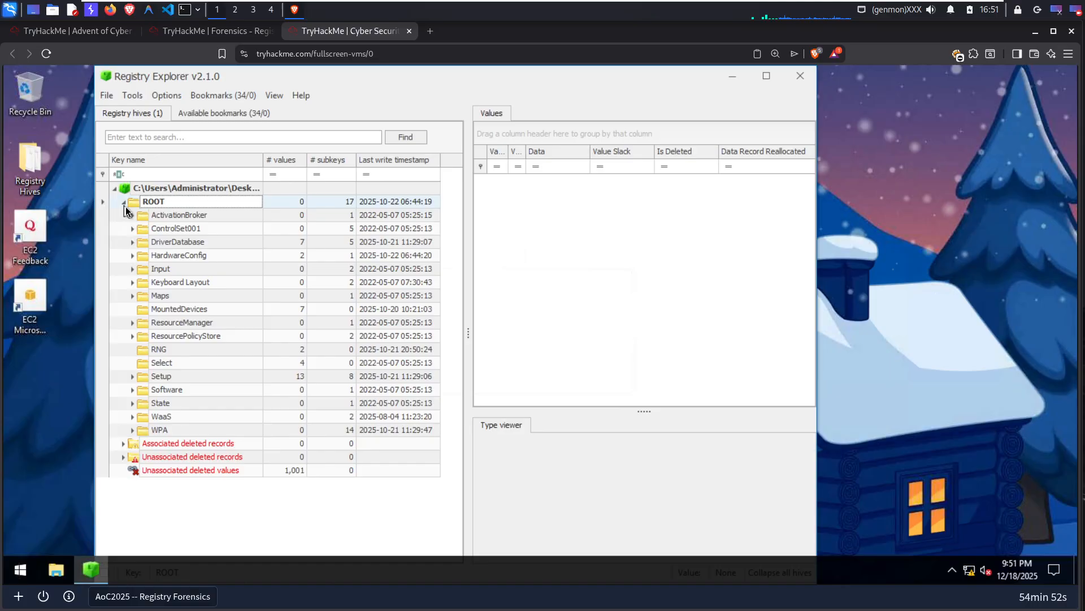
pyautogui.click(132, 229)
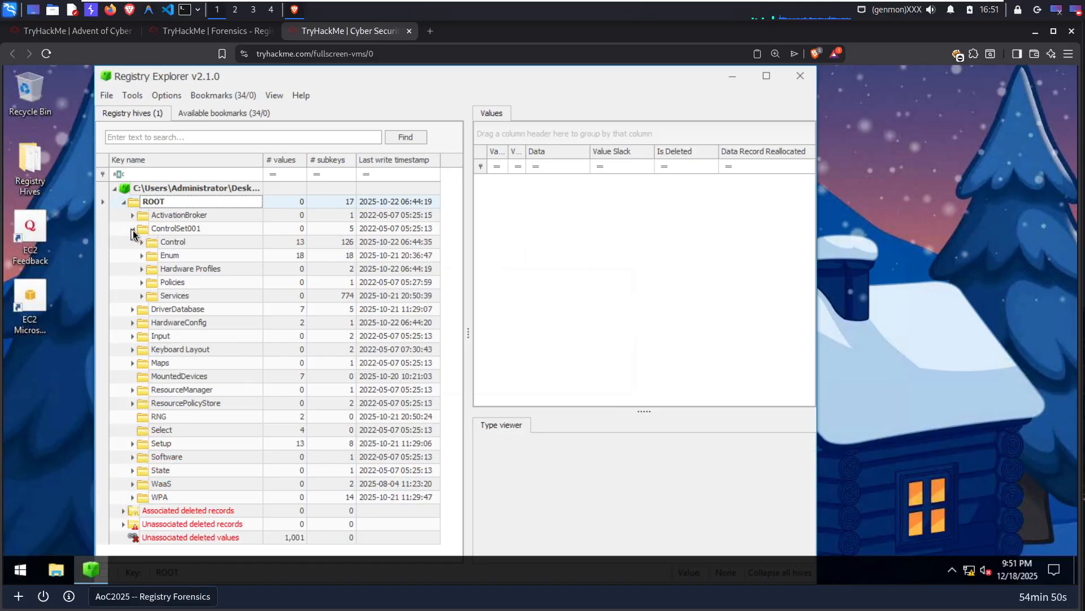
pyautogui.click(143, 243)
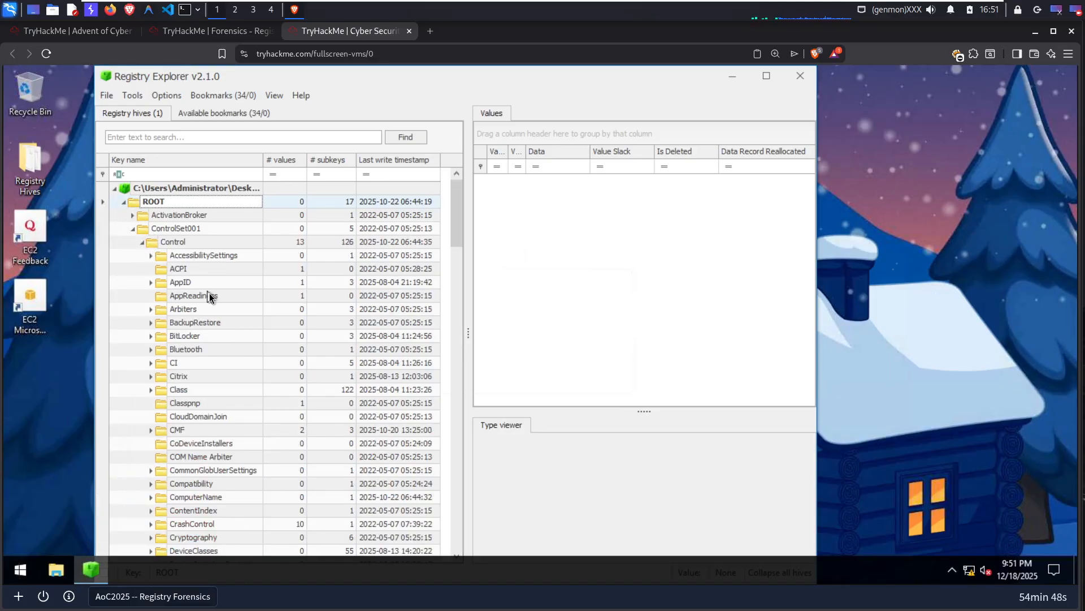
pyautogui.scroll(-3, 210, 294)
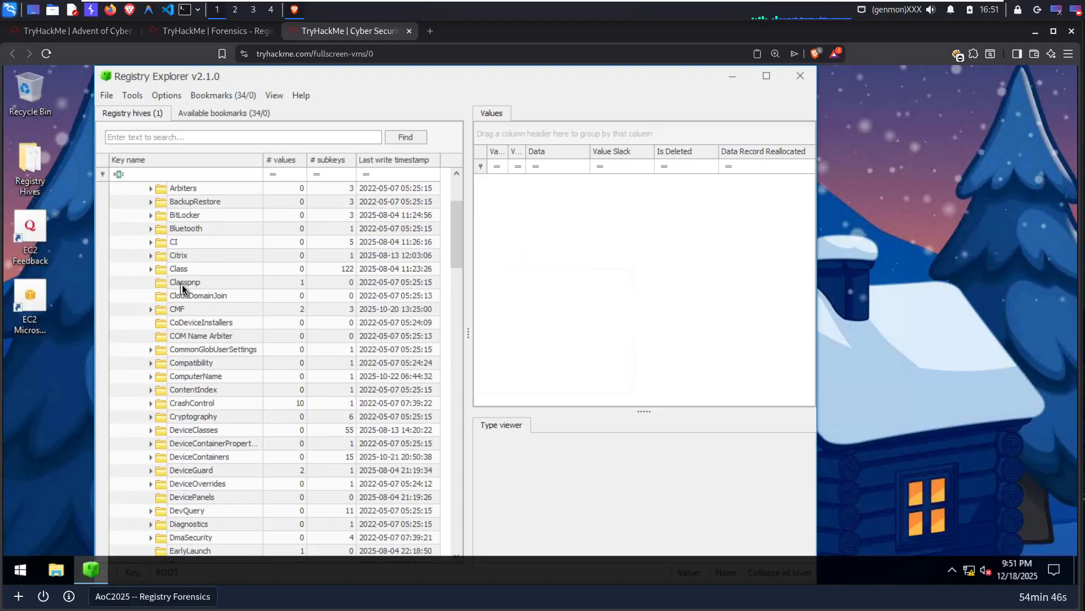
pyautogui.click(151, 376)
pyautogui.click(205, 389)
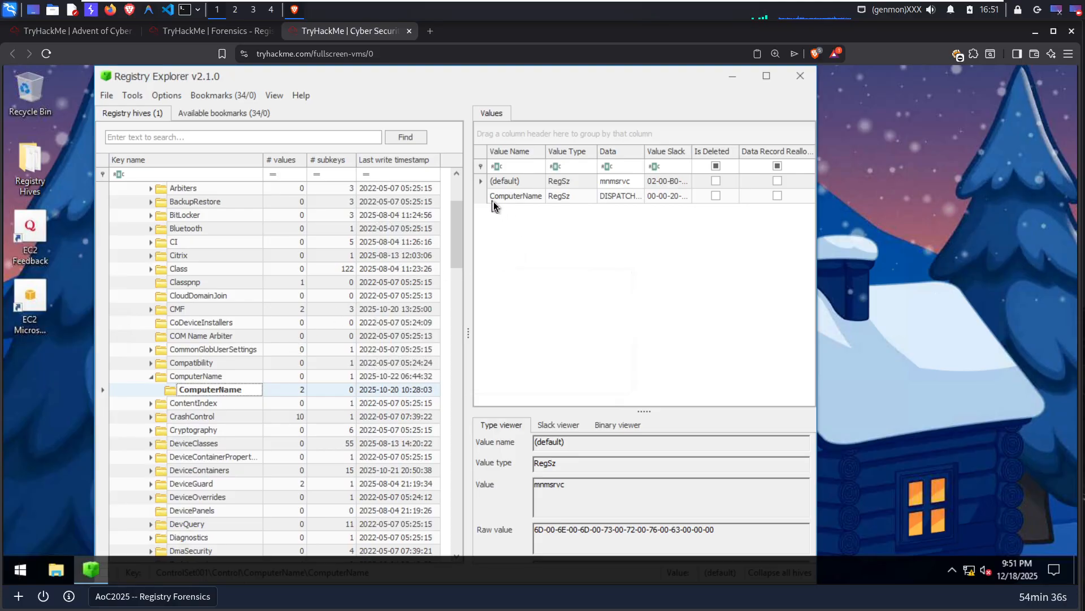
pyautogui.click(630, 198)
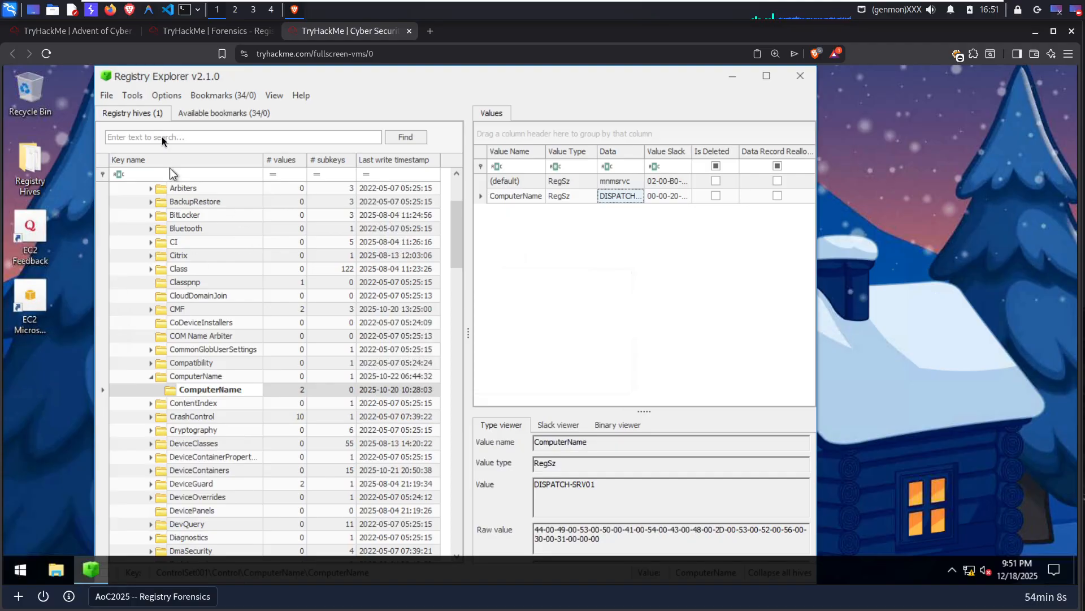
# Unload all hives from Registry Explorer and confirm the removal
pyautogui.click(107, 92)
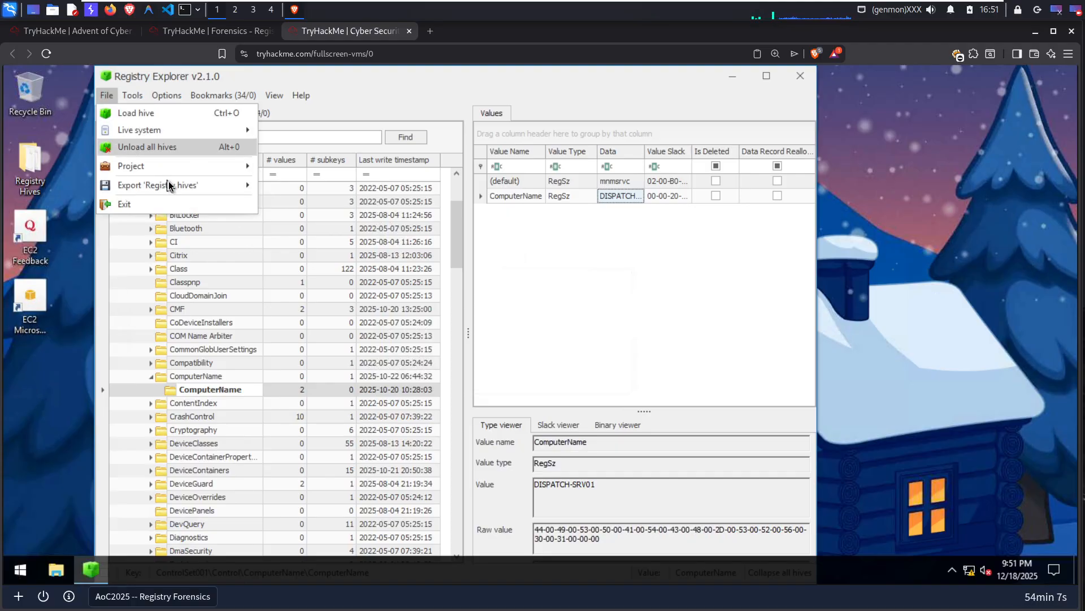
pyautogui.click(160, 145)
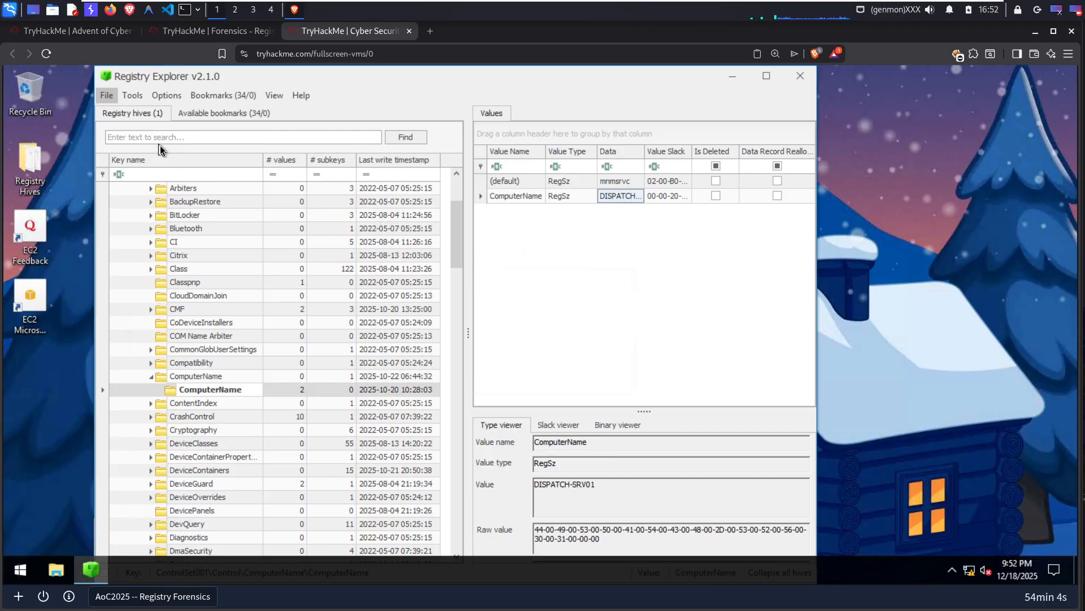
pyautogui.click(443, 365)
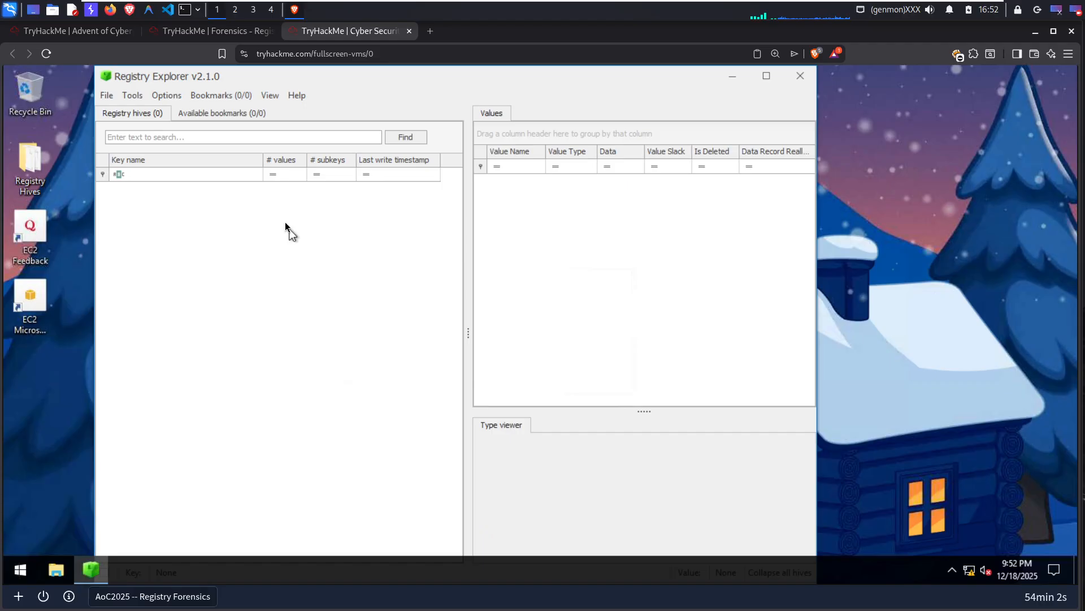
# Load the SOFTWARE hive from the Registry Hives folder, replaying its transaction logs
pyautogui.click(105, 95)
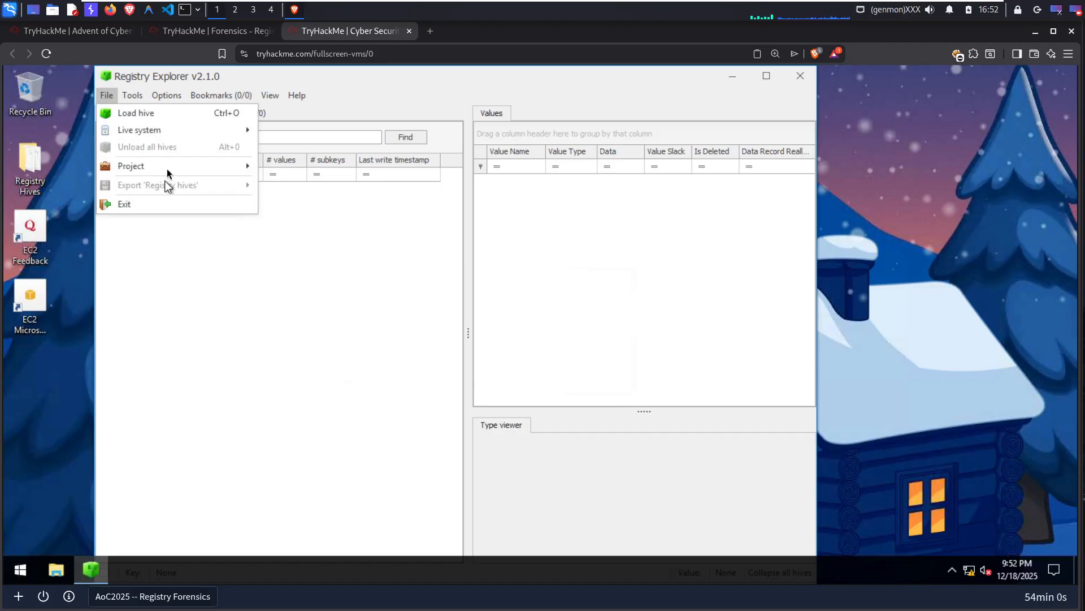
pyautogui.click(141, 114)
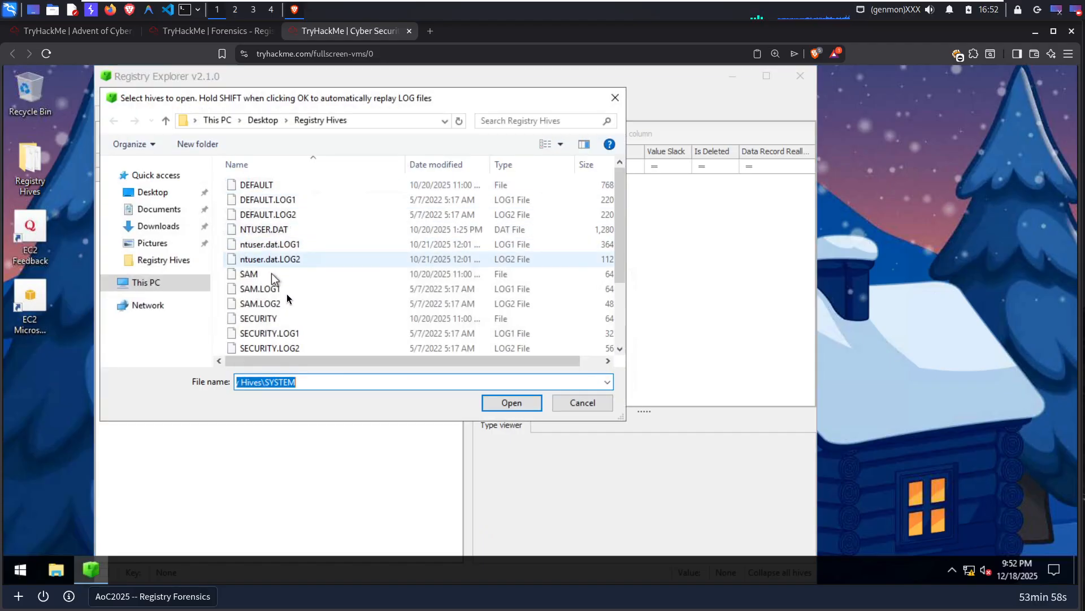
pyautogui.scroll(-2, 283, 293)
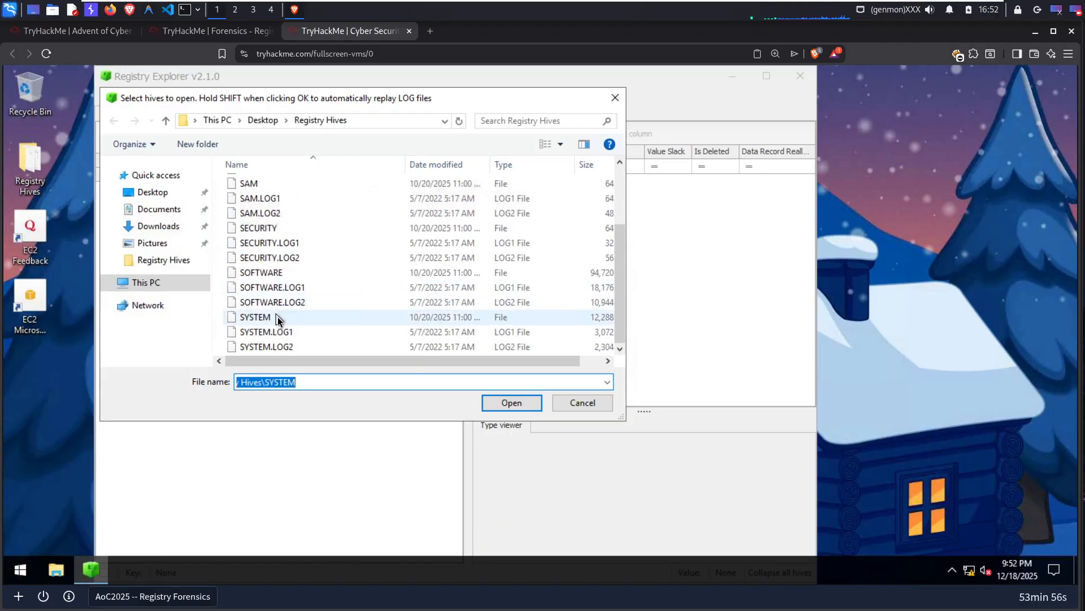
pyautogui.click(279, 272)
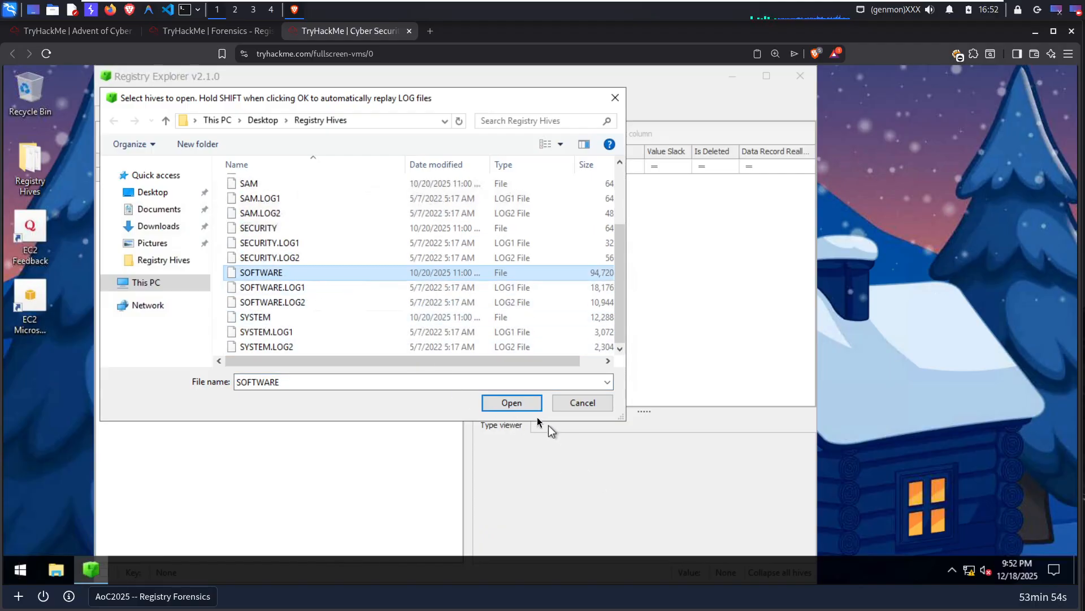
pyautogui.keyDown('shift'); pyautogui.click(516, 406); pyautogui.keyUp('shift')
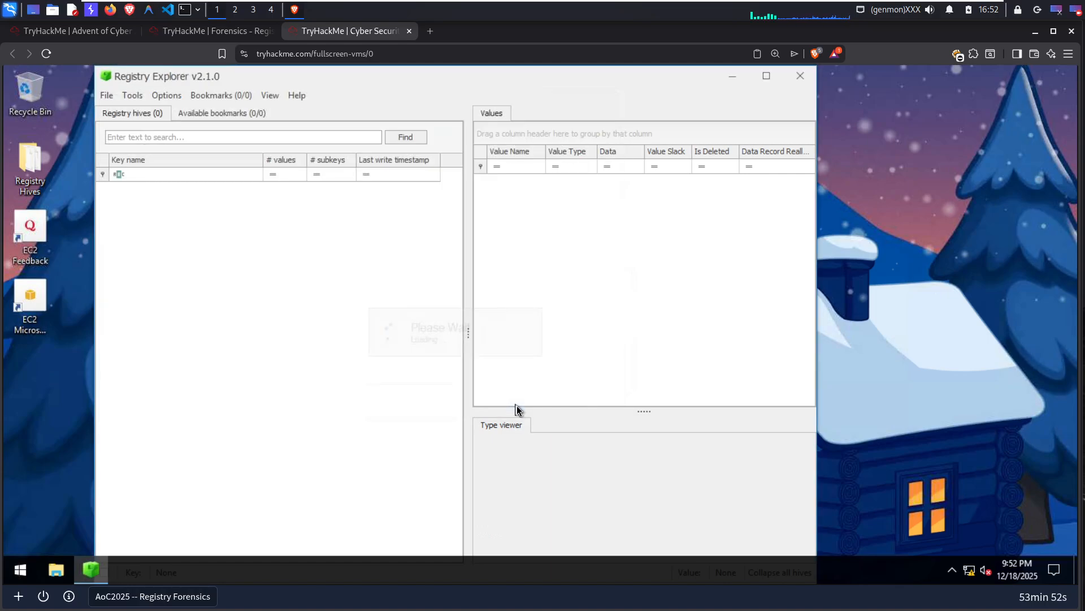
pyautogui.click(437, 377)
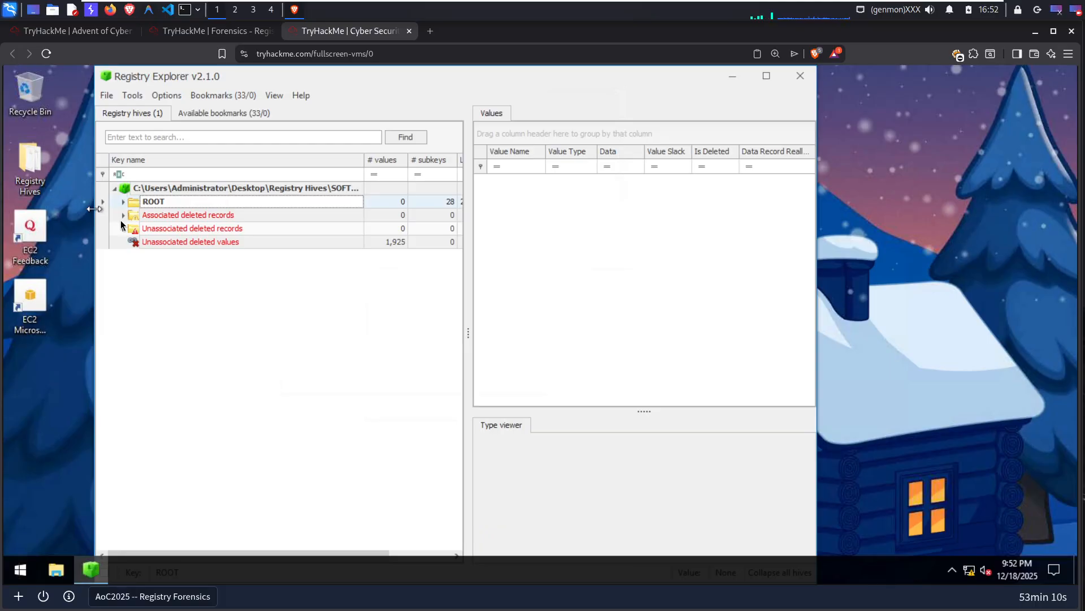
# Expand the SOFTWARE hive's key tree down to ROOT\Microsoft\Windows\CurrentVersion
pyautogui.click(122, 203)
pyautogui.scroll(-2, 178, 289)
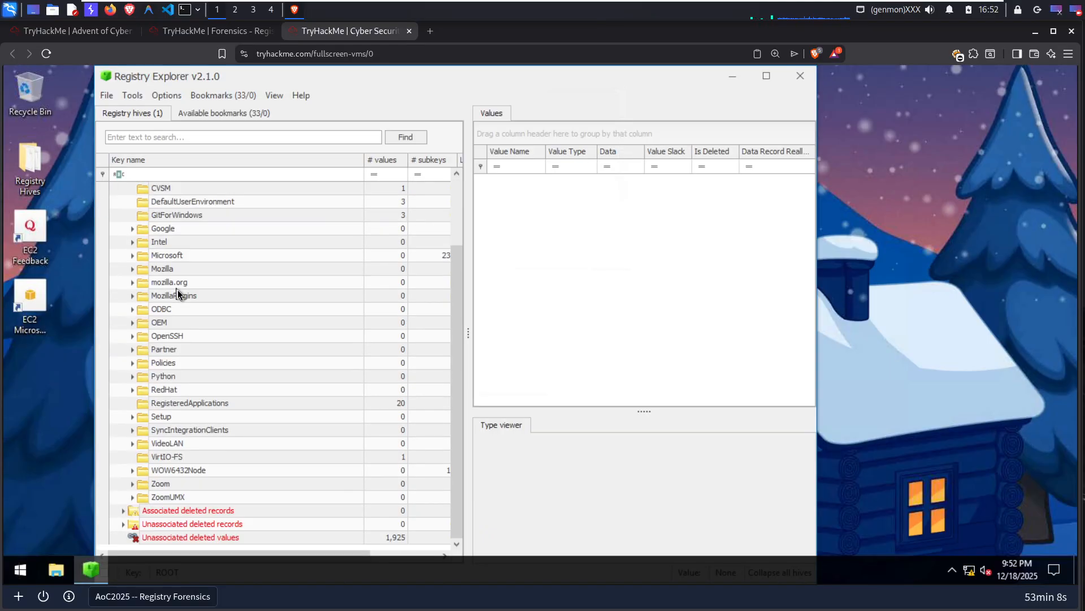
pyautogui.click(135, 256)
pyautogui.scroll(-11, 208, 390)
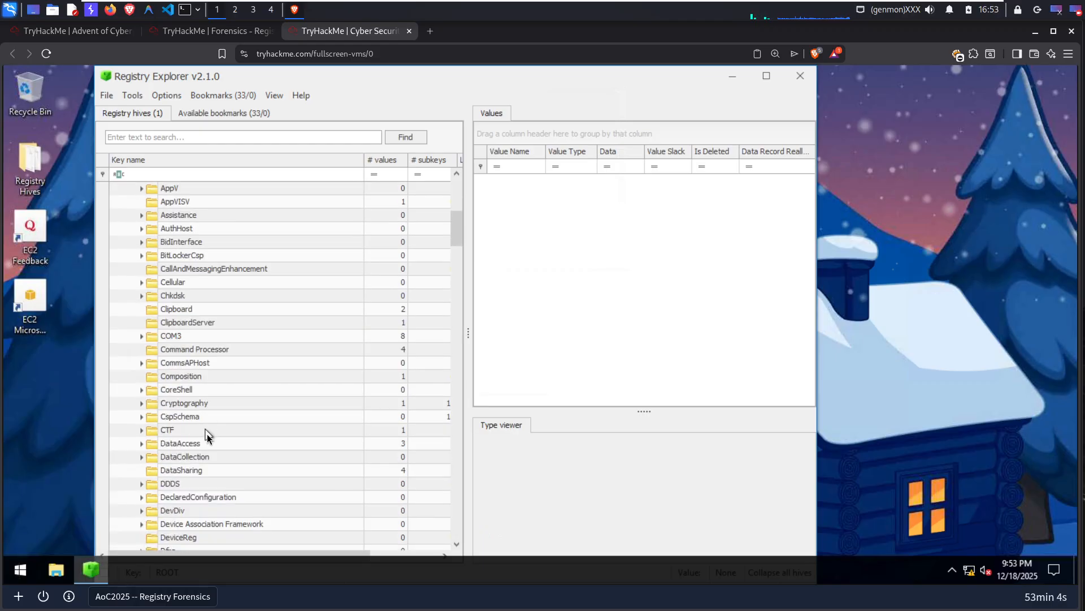
pyautogui.scroll(-20, 206, 446)
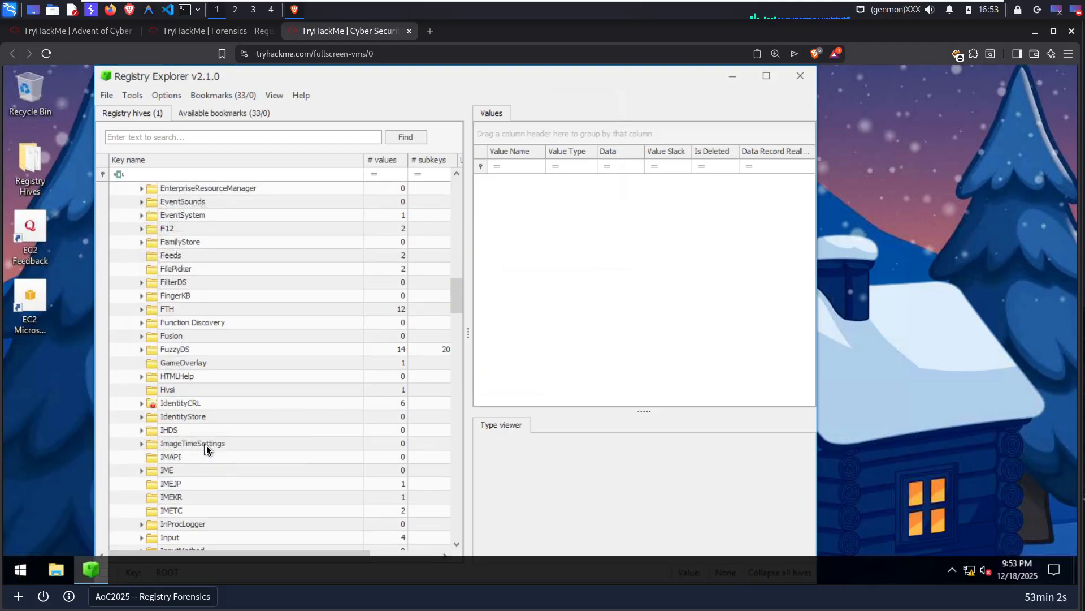
pyautogui.scroll(-20, 206, 448)
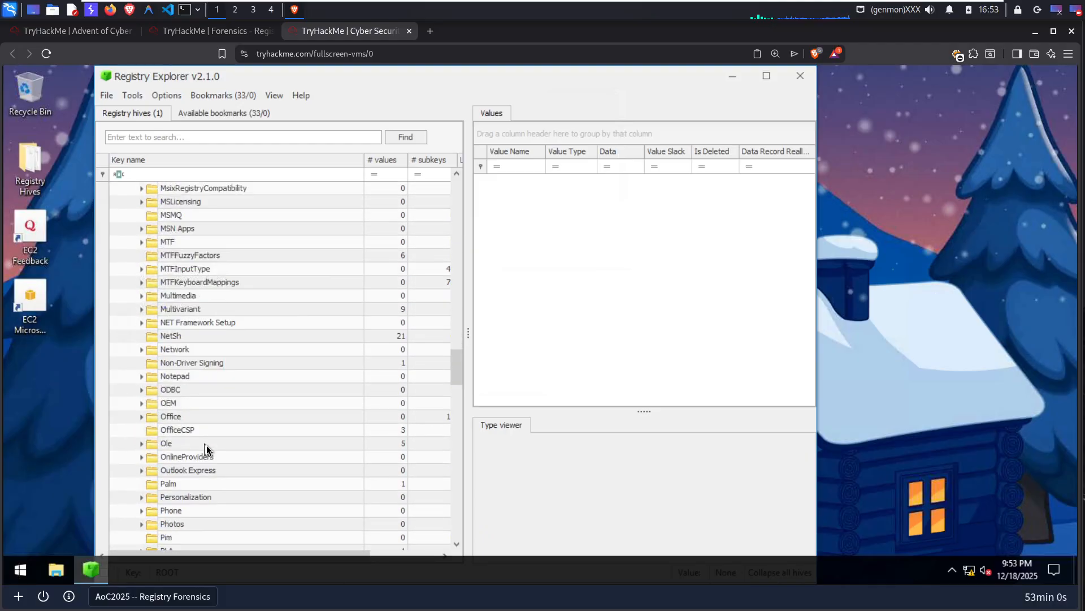
pyautogui.scroll(-20, 206, 447)
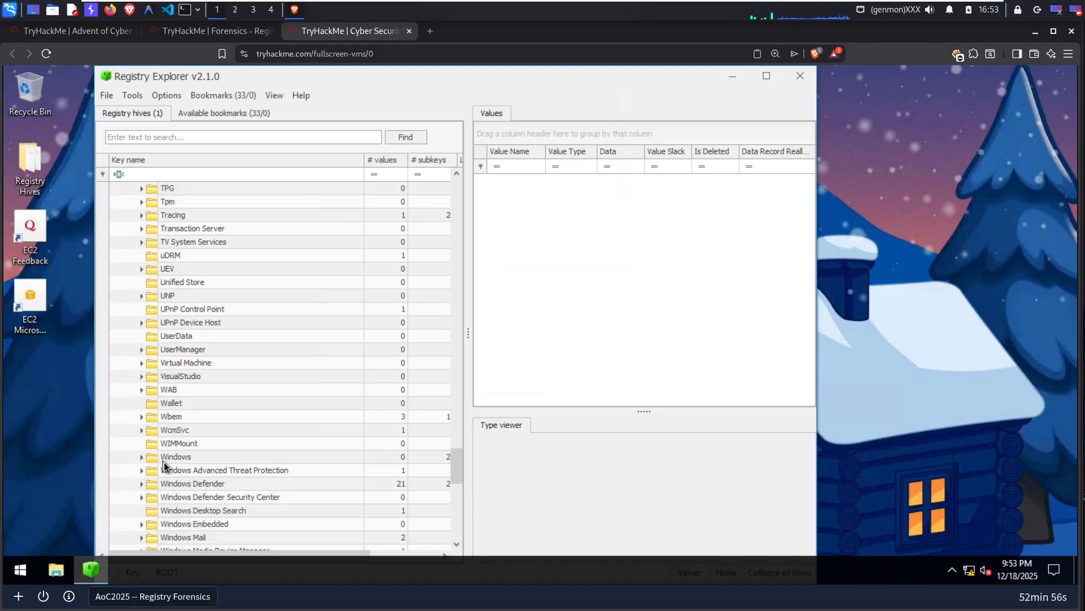
pyautogui.click(144, 460)
pyautogui.scroll(-3, 218, 464)
pyautogui.click(151, 404)
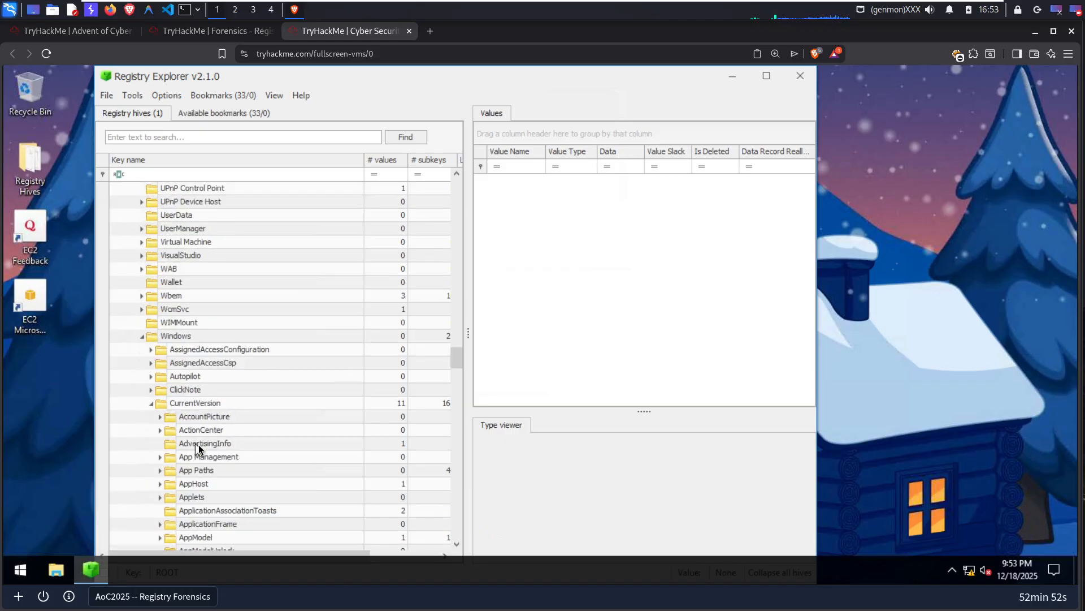
# Open the Uninstall key under CurrentVersion to list the installed applications
pyautogui.scroll(-20, 200, 449)
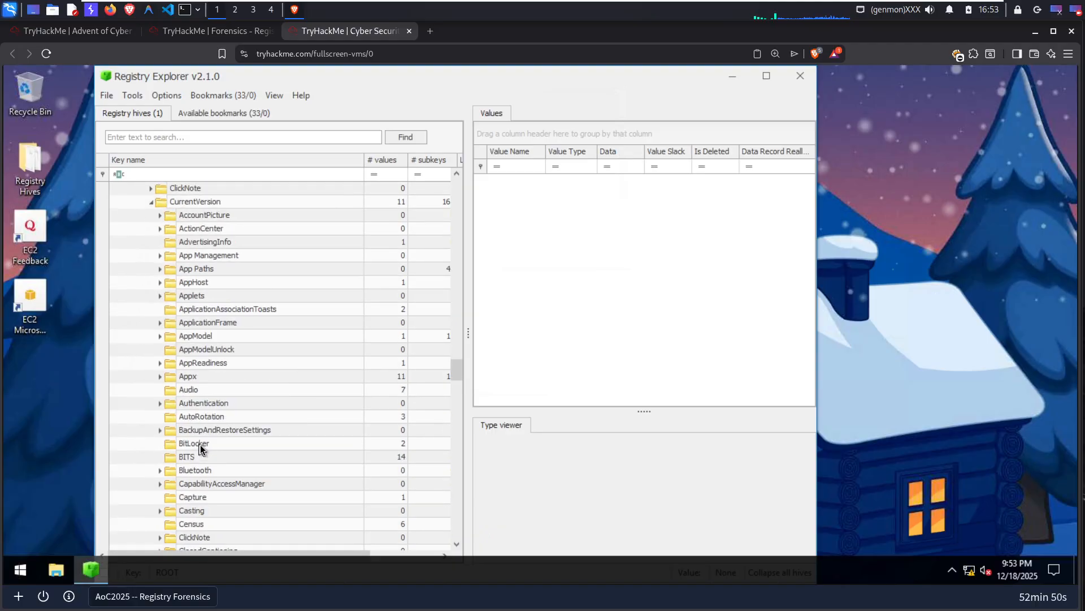
pyautogui.scroll(-16, 200, 448)
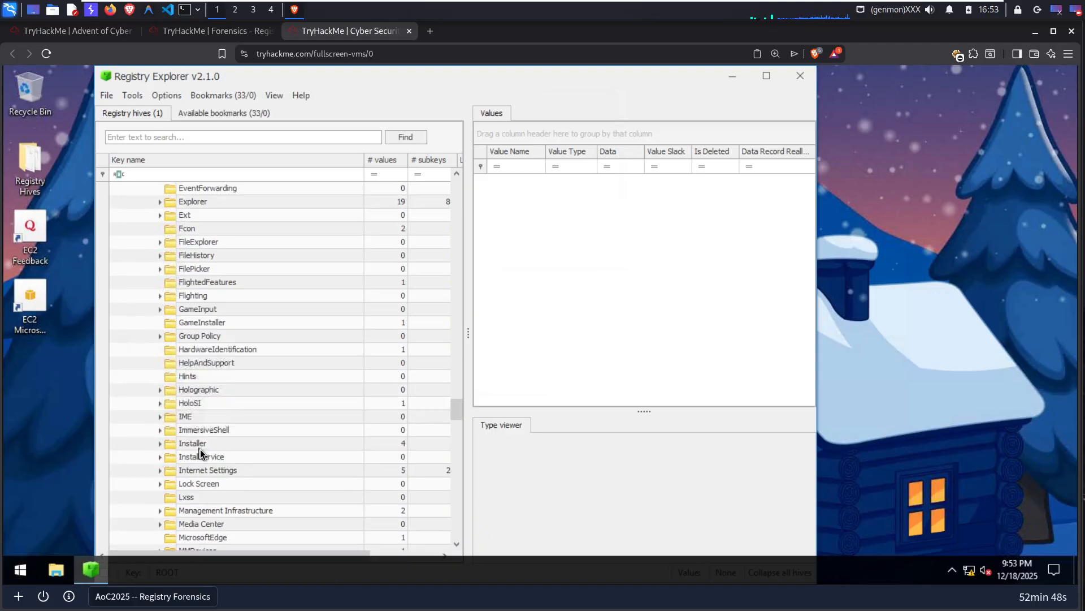
pyautogui.scroll(-14, 200, 449)
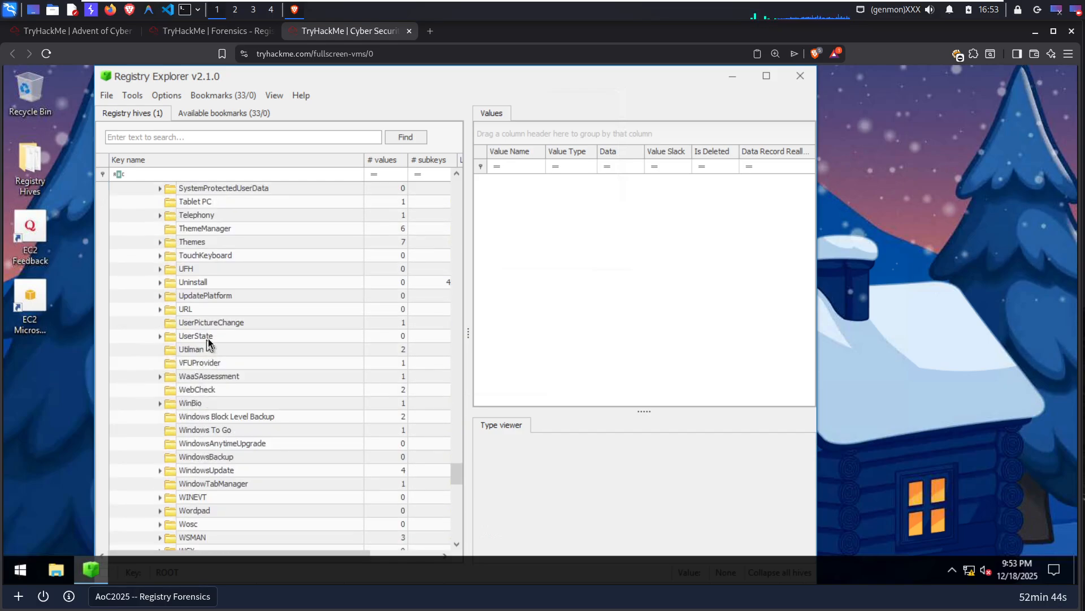
pyautogui.click(194, 282)
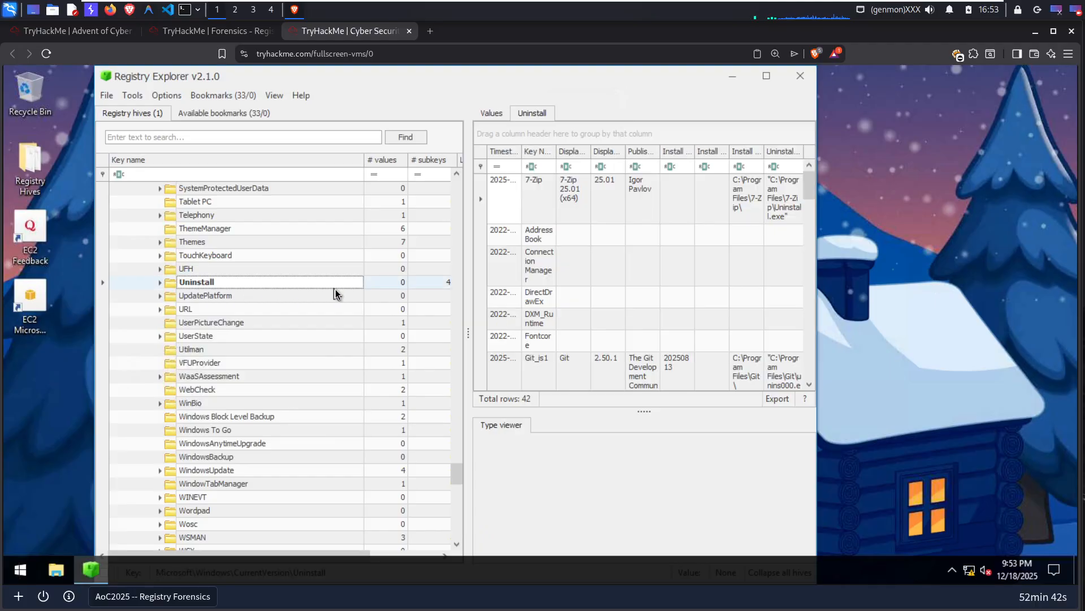
# Widen the Registry Explorer window, sort the Uninstall entries by timestamp with the newest first, and select the DroneManager Updater entry
pyautogui.moveTo(820, 240); pyautogui.dragTo(1071, 221)
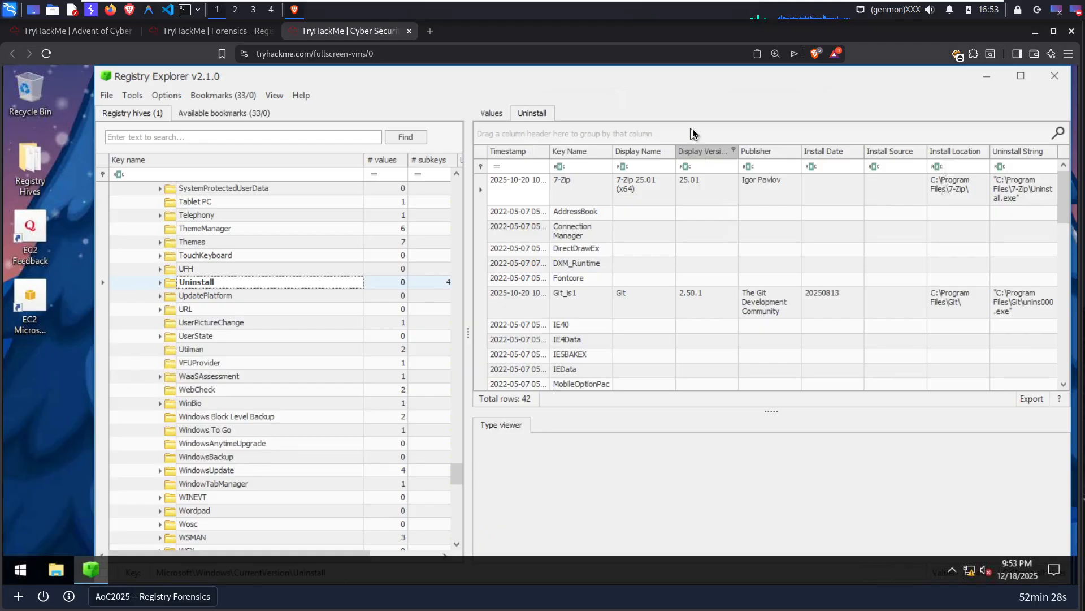
pyautogui.click(508, 151)
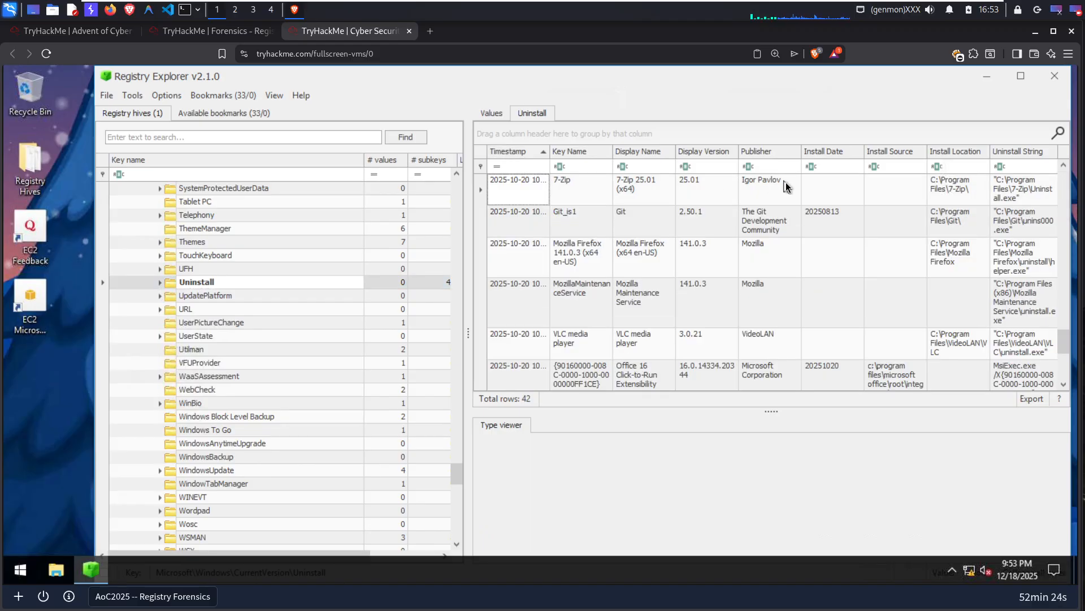
pyautogui.moveTo(1072, 345); pyautogui.dragTo(1076, 148)
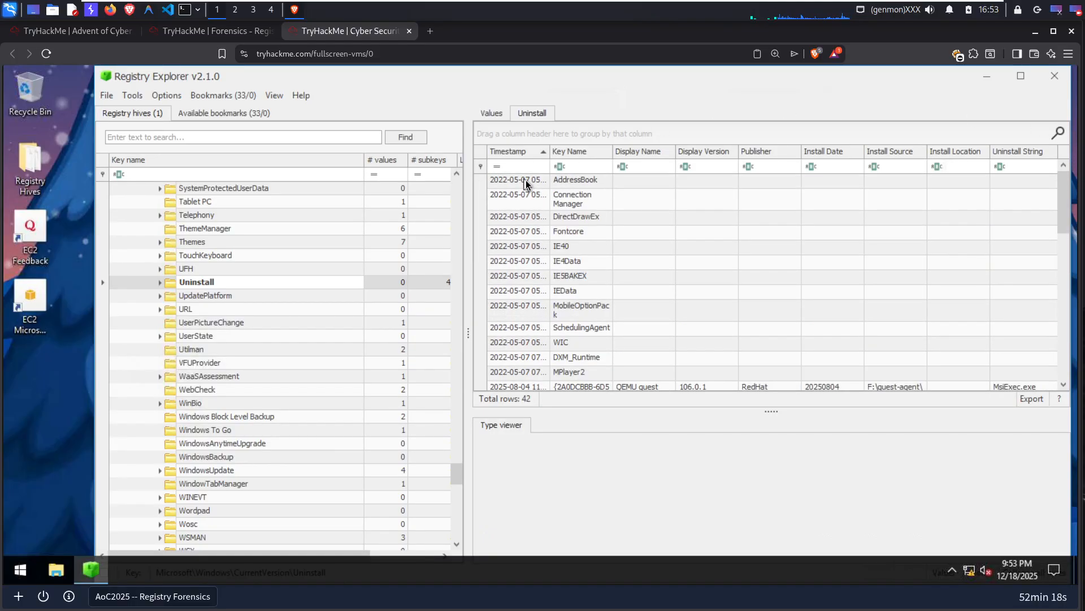
pyautogui.scroll(-2, 531, 366)
pyautogui.scroll(-1, 531, 366)
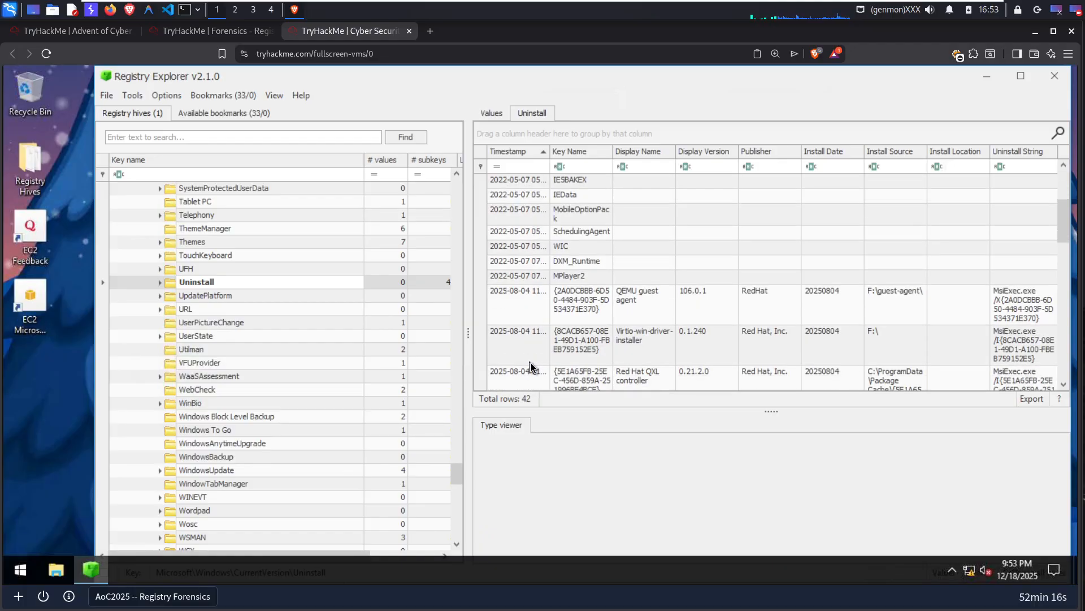
pyautogui.click(507, 151)
pyautogui.scroll(3, 733, 249)
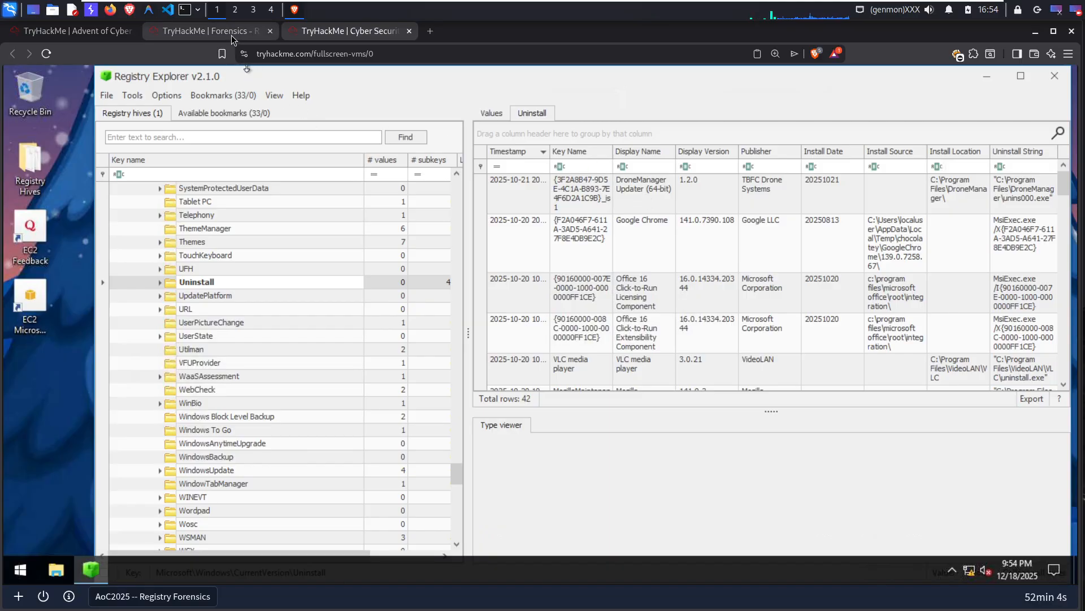
pyautogui.click(640, 196)
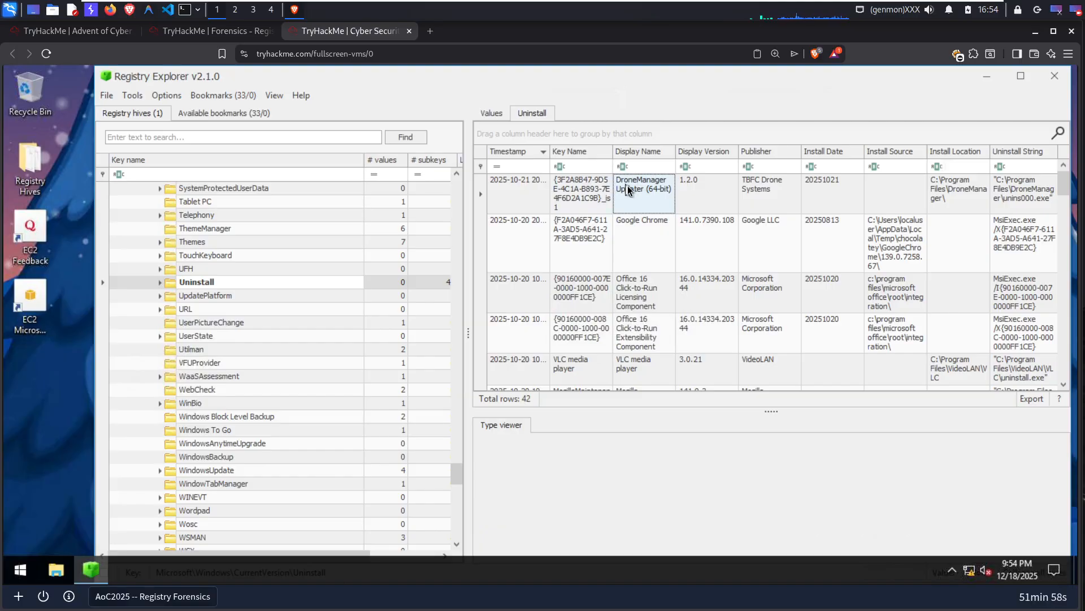
# In the TryHackMe room page, submit "DroneManager Updater" as the application installed on dispatch-srv01 before the abnormal activity
pyautogui.click(195, 31)
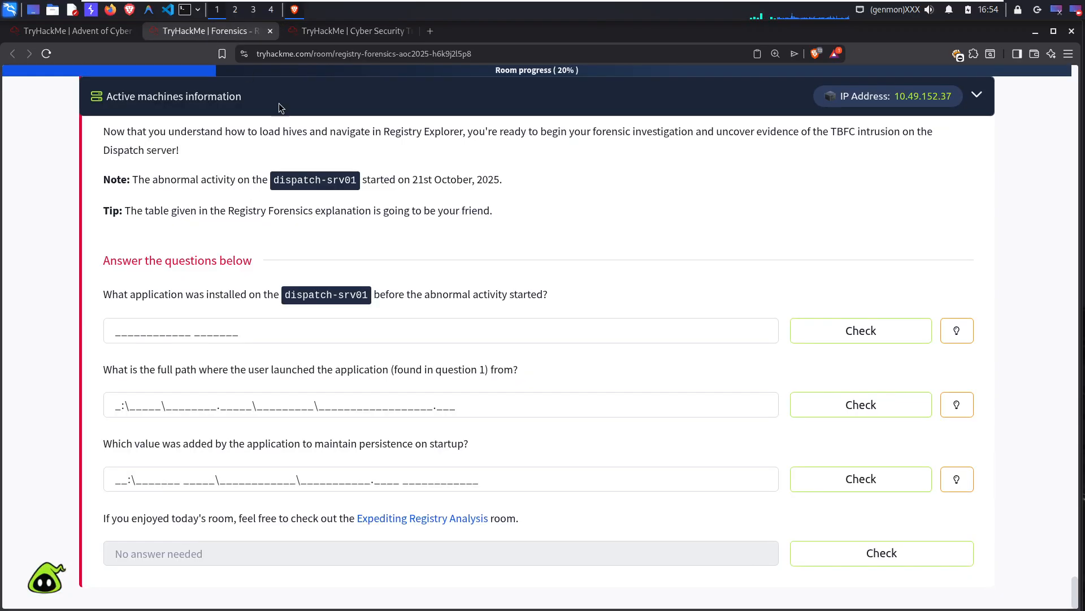
pyautogui.click(149, 324)
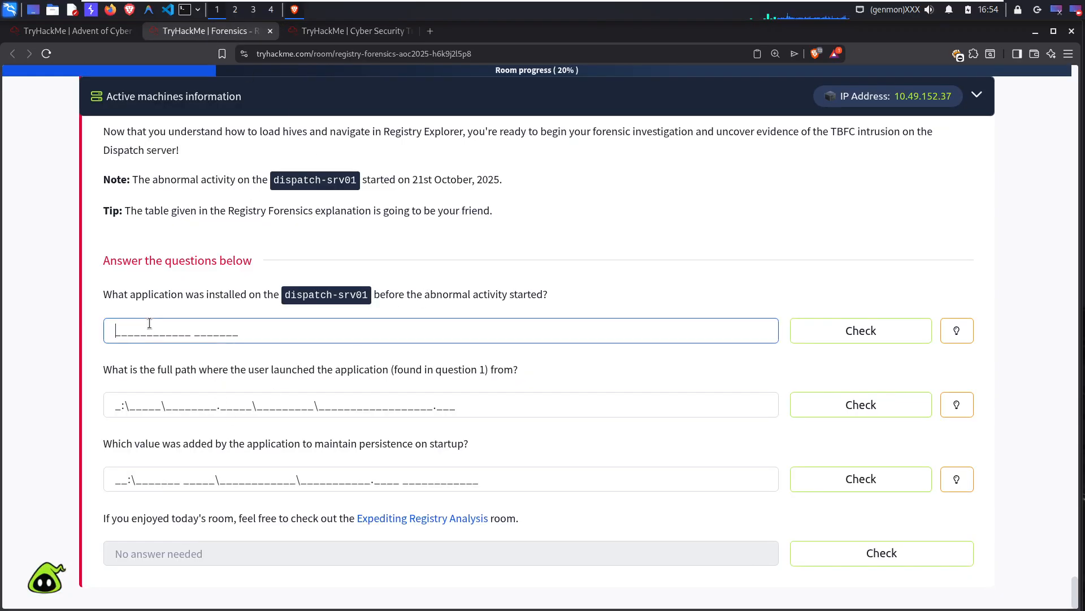
pyautogui.write('DroneManager Updater')
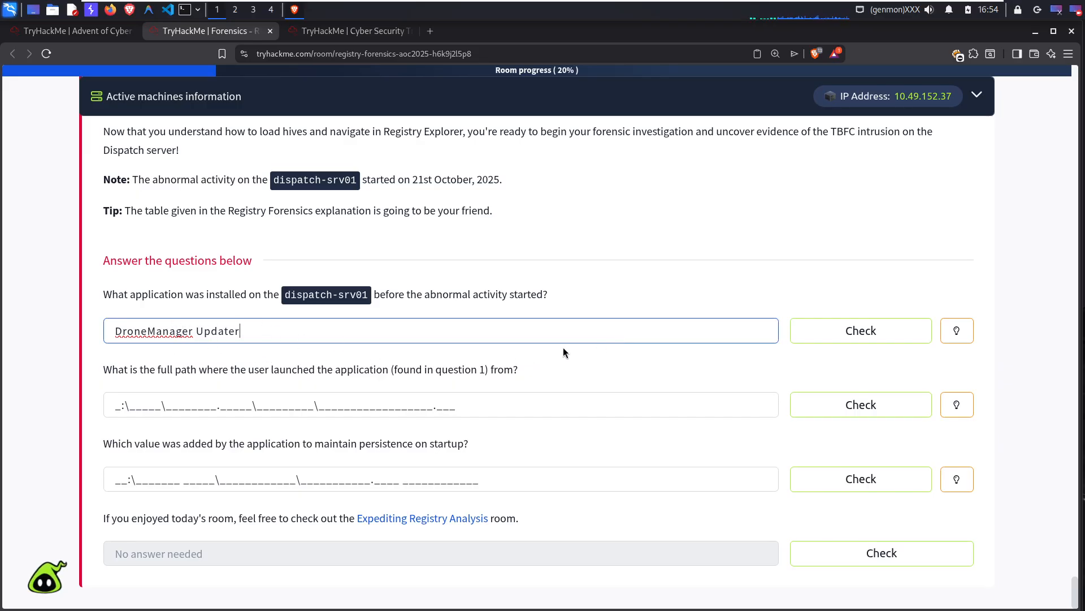
pyautogui.click(809, 327)
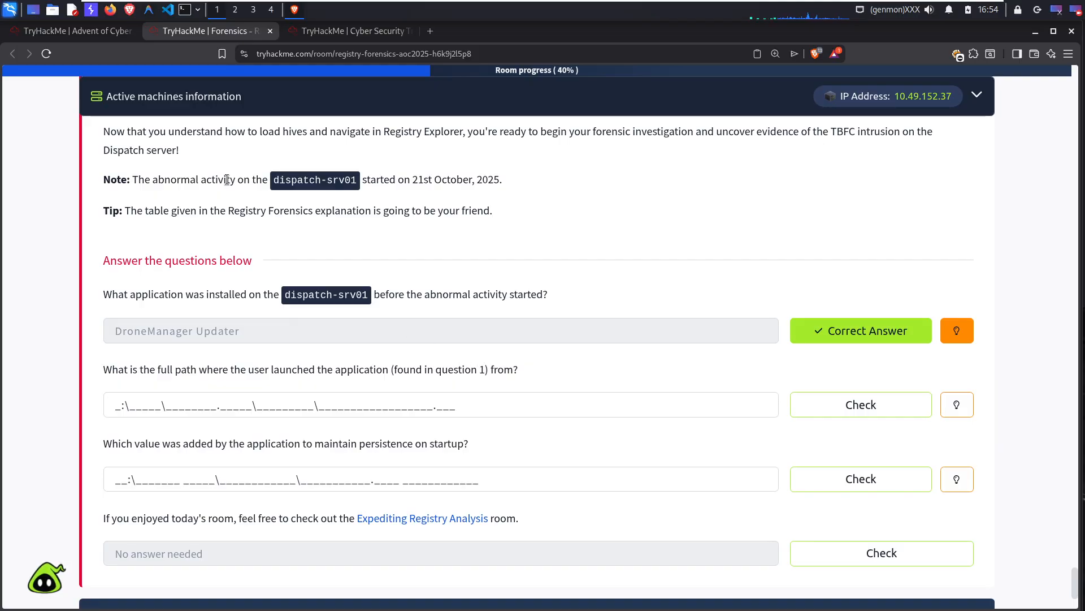
# Return to the virtual machine and unload all hives from Registry Explorer, confirming the removal
pyautogui.click(333, 32)
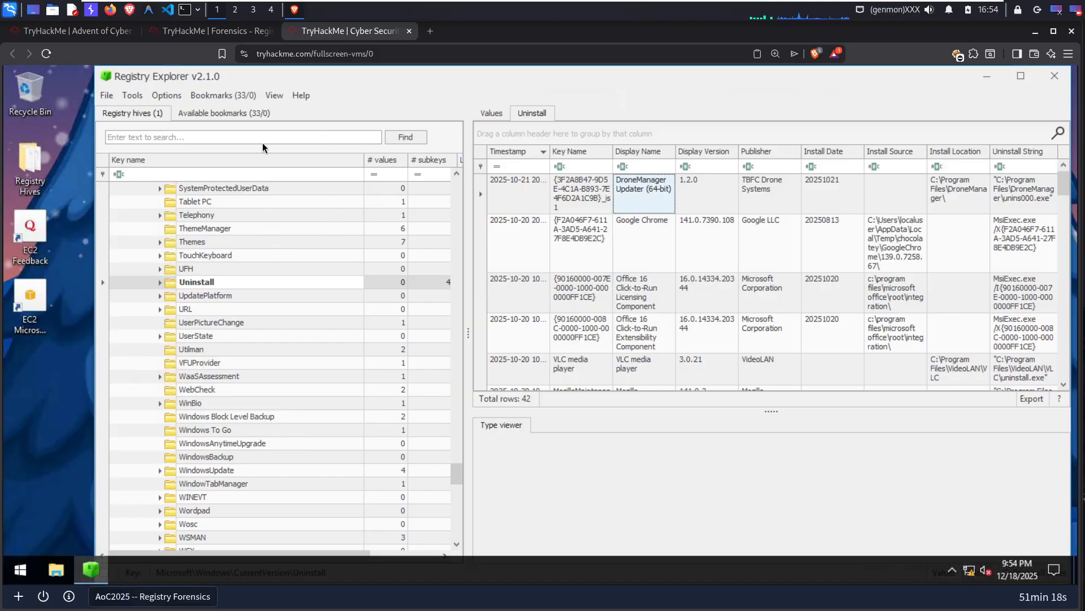
pyautogui.click(115, 96)
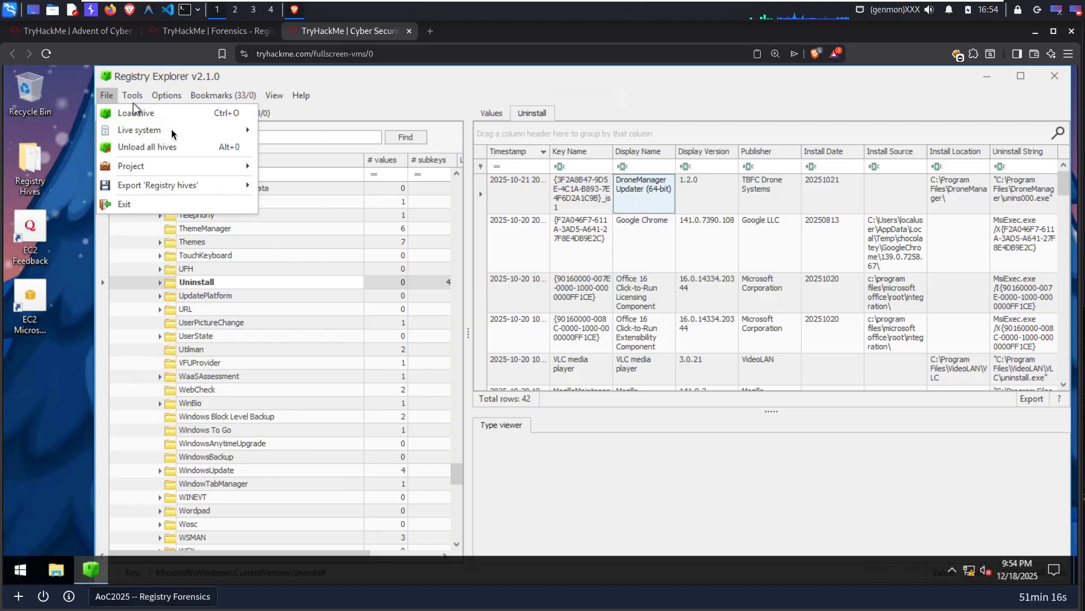
pyautogui.click(148, 147)
pyautogui.click(537, 366)
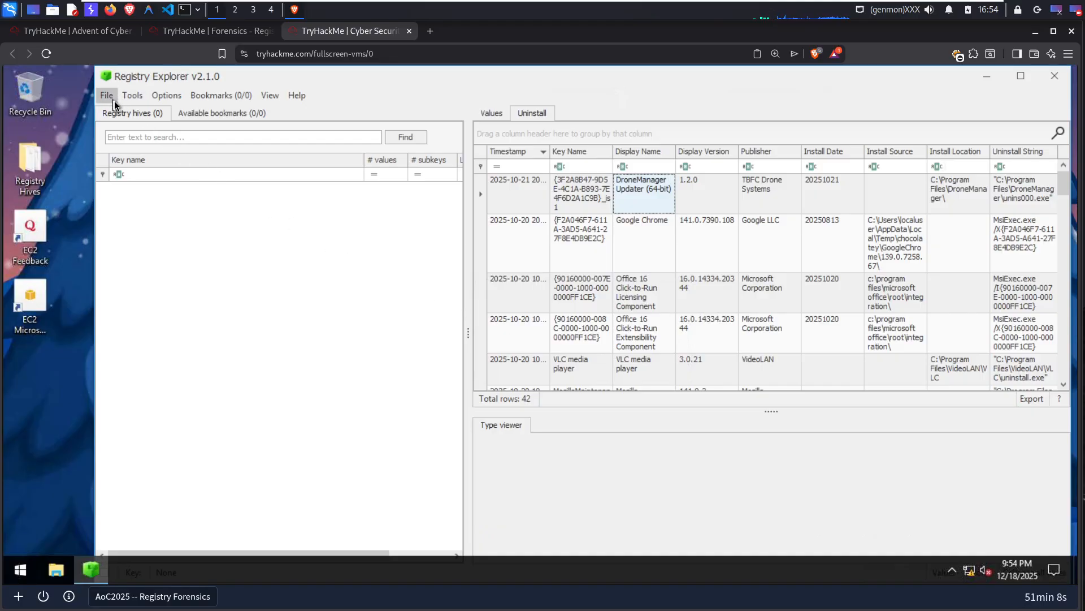
# Load the NTUSER.DAT hive from the Registry Hives folder, replaying its transaction logs
pyautogui.click(114, 101)
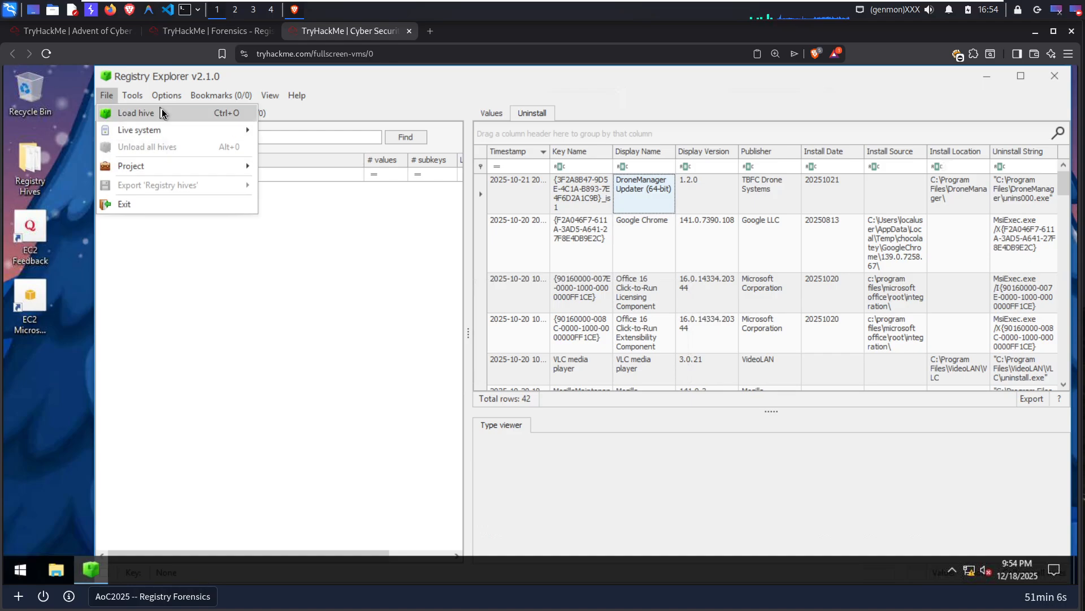
pyautogui.click(135, 113)
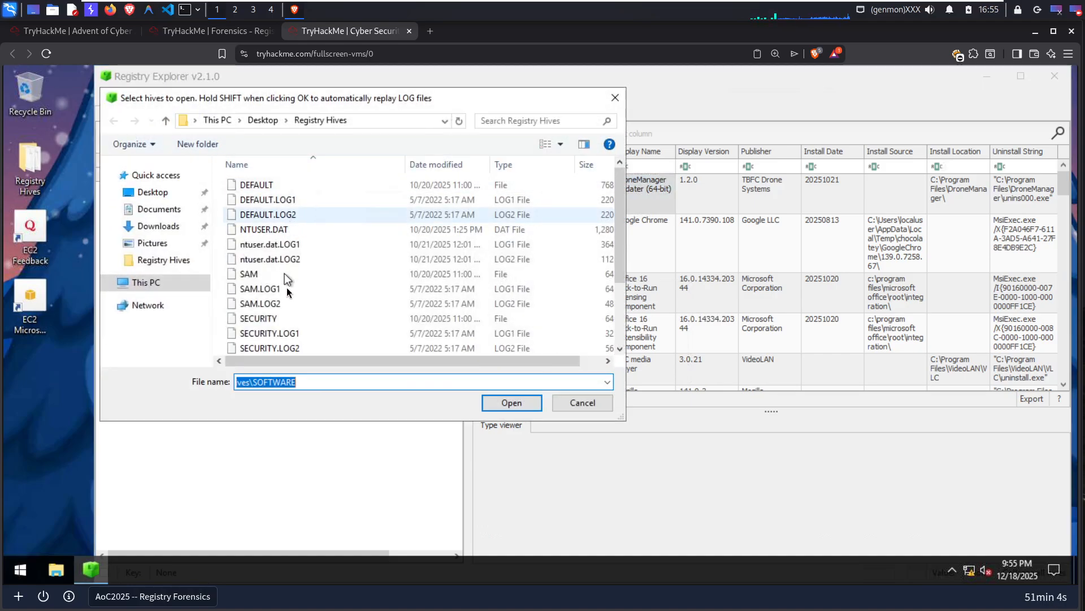
pyautogui.scroll(-1, 288, 289)
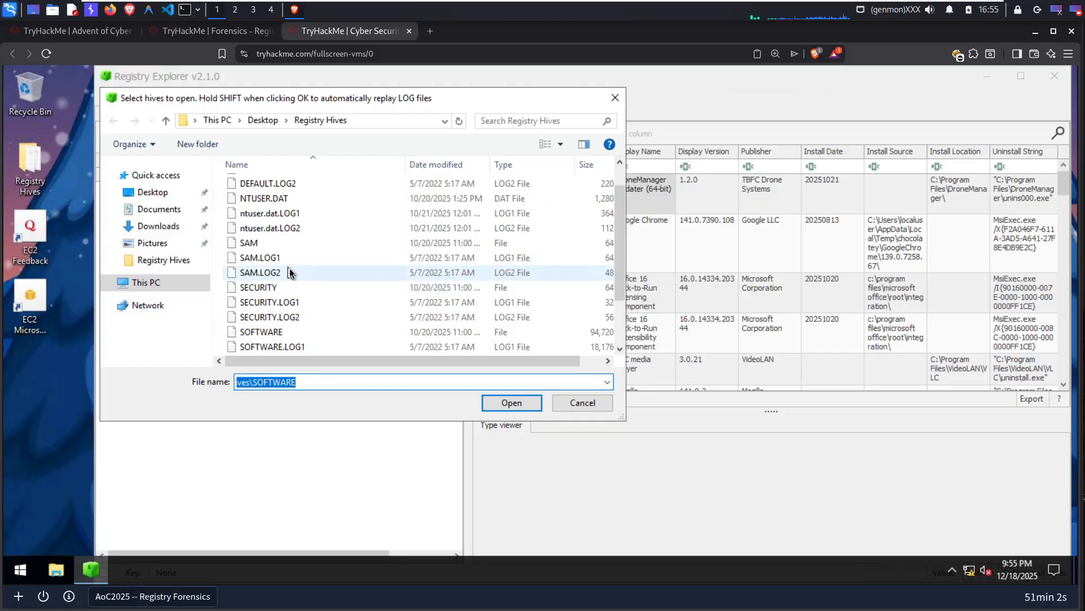
pyautogui.scroll(-1, 289, 272)
pyautogui.scroll(2, 290, 271)
pyautogui.click(273, 232)
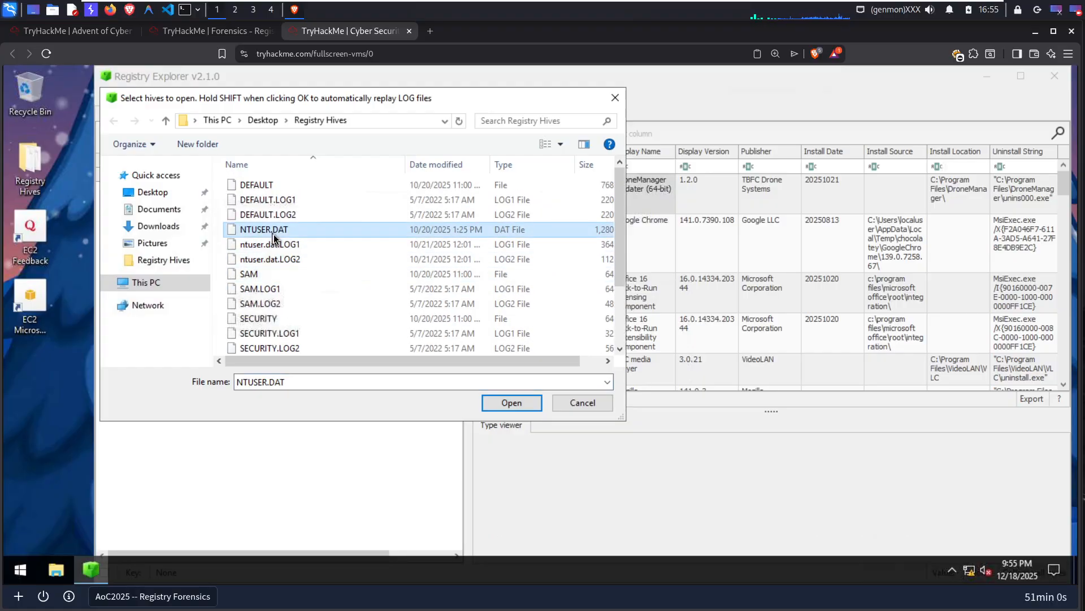
pyautogui.click(512, 403)
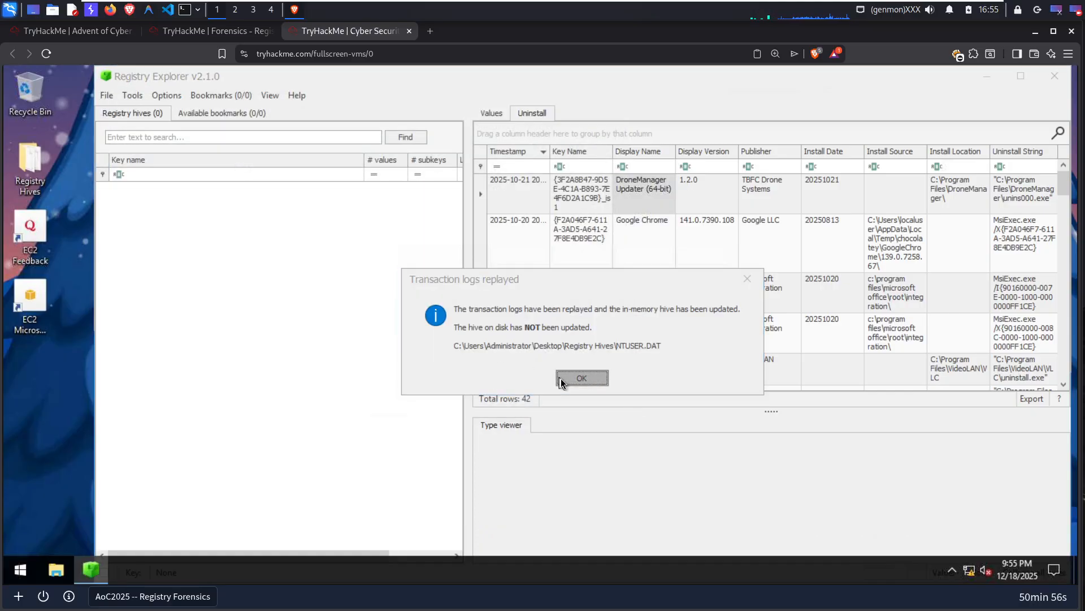
pyautogui.click(561, 378)
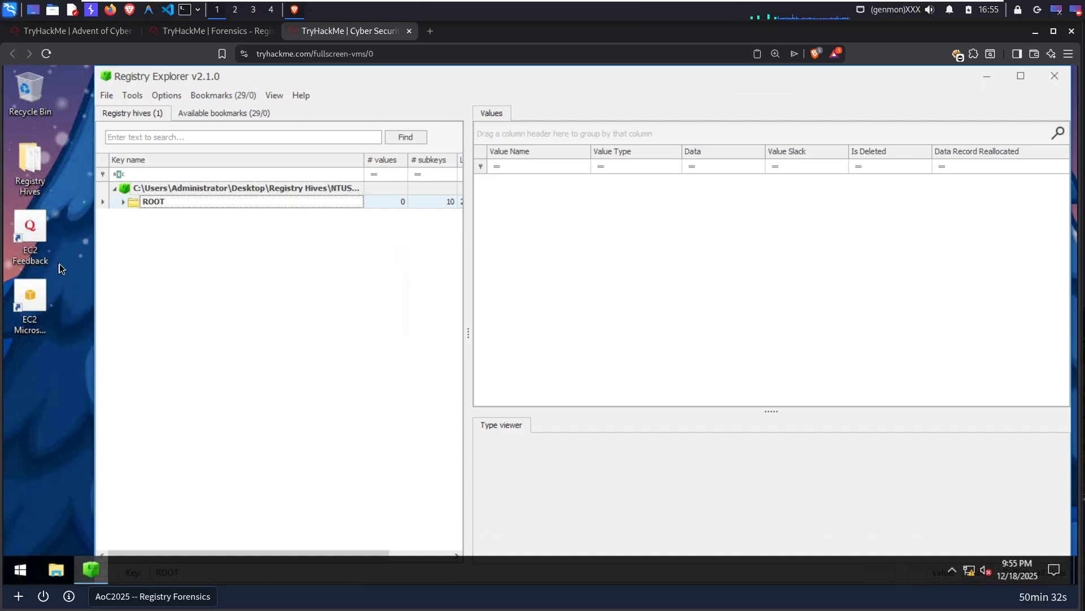
# Search the NTUSER.DAT keys for "user ass" and open the UserAssist key under Software\Microsoft\Windows\CurrentVersion\Explorer
pyautogui.click(122, 201)
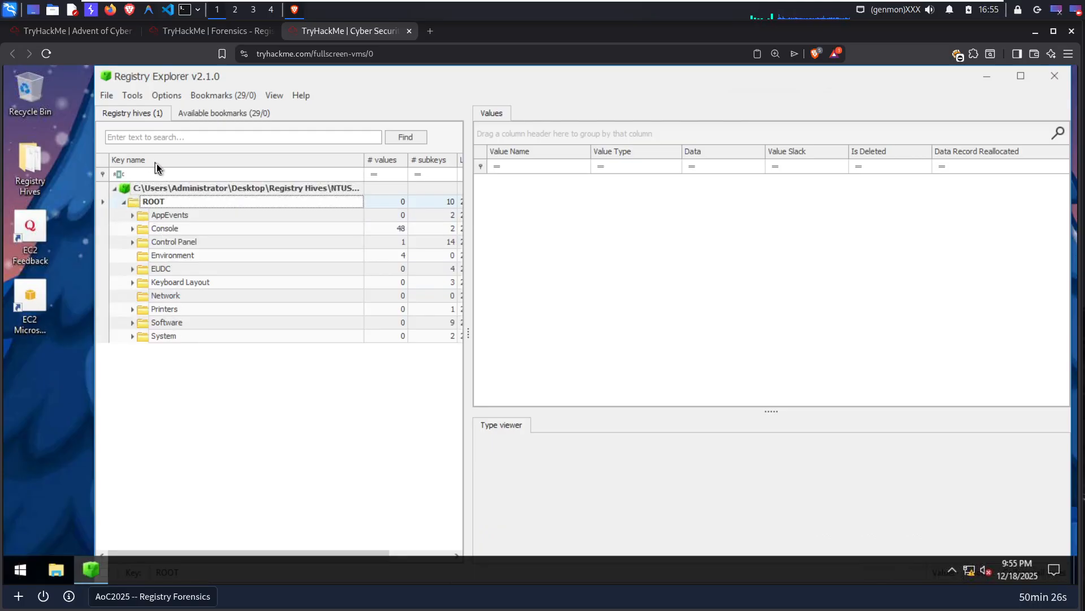
pyautogui.click(158, 137)
pyautogui.write('user')
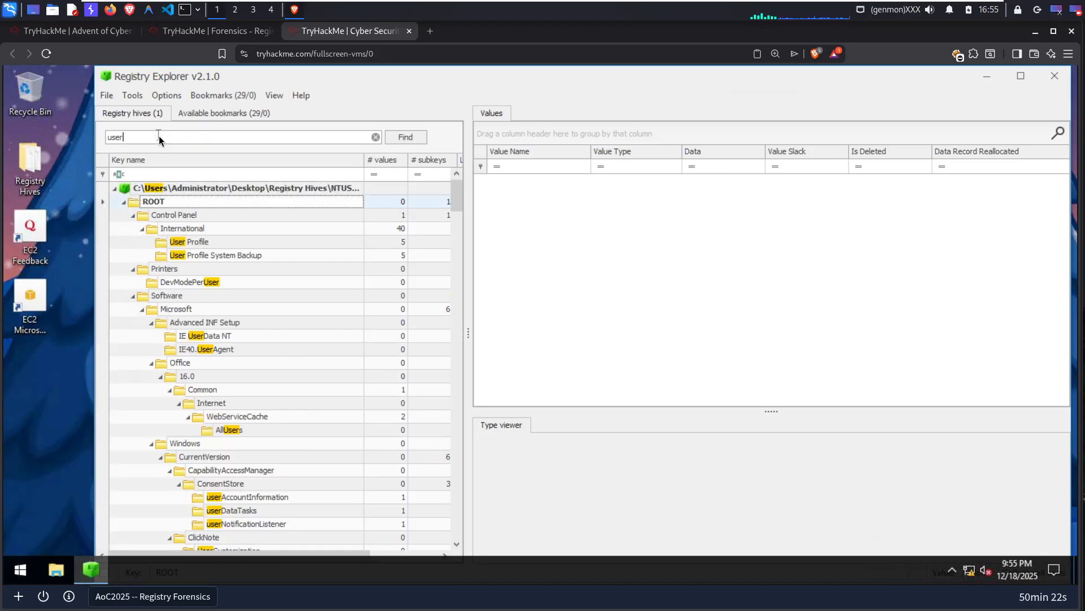
pyautogui.write(' ass')
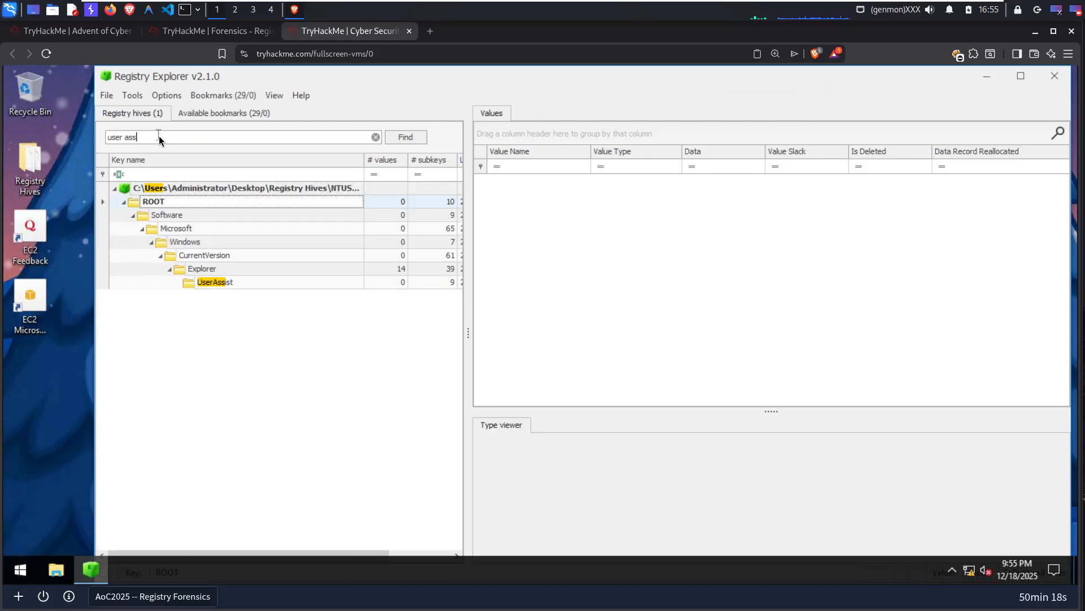
pyautogui.click(227, 283)
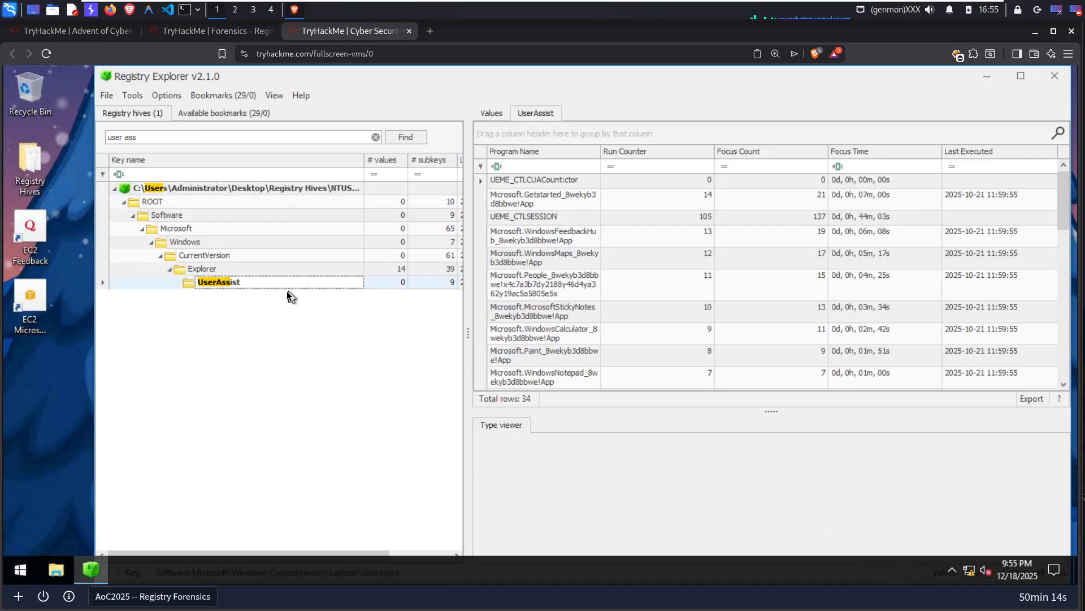
# Search the UserAssist entries for "drone" and select the DroneManager_Setup.exe program entry
pyautogui.click(1057, 137)
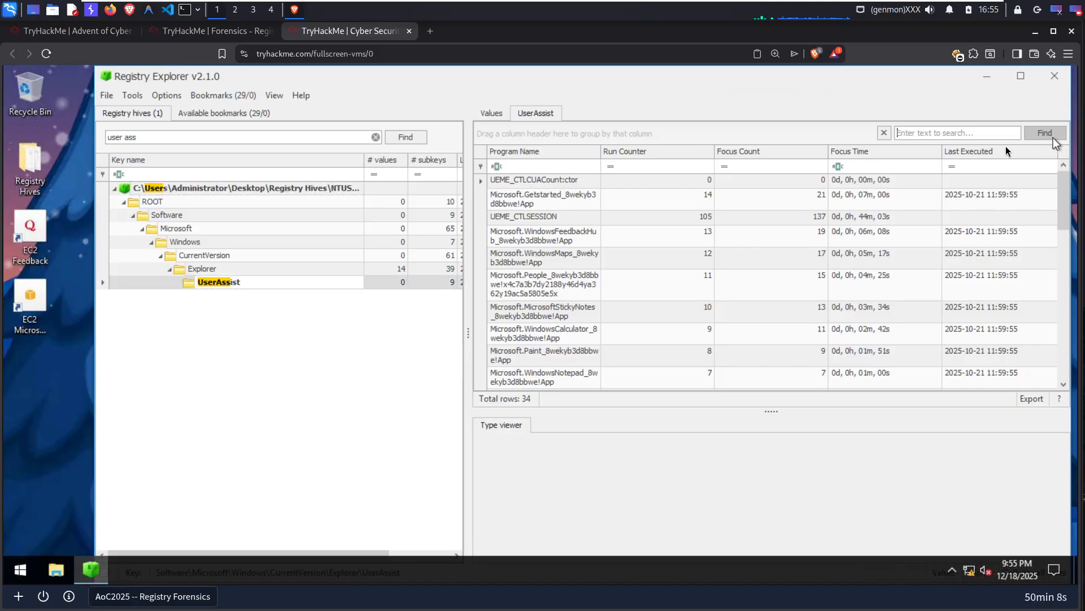
pyautogui.click(939, 132)
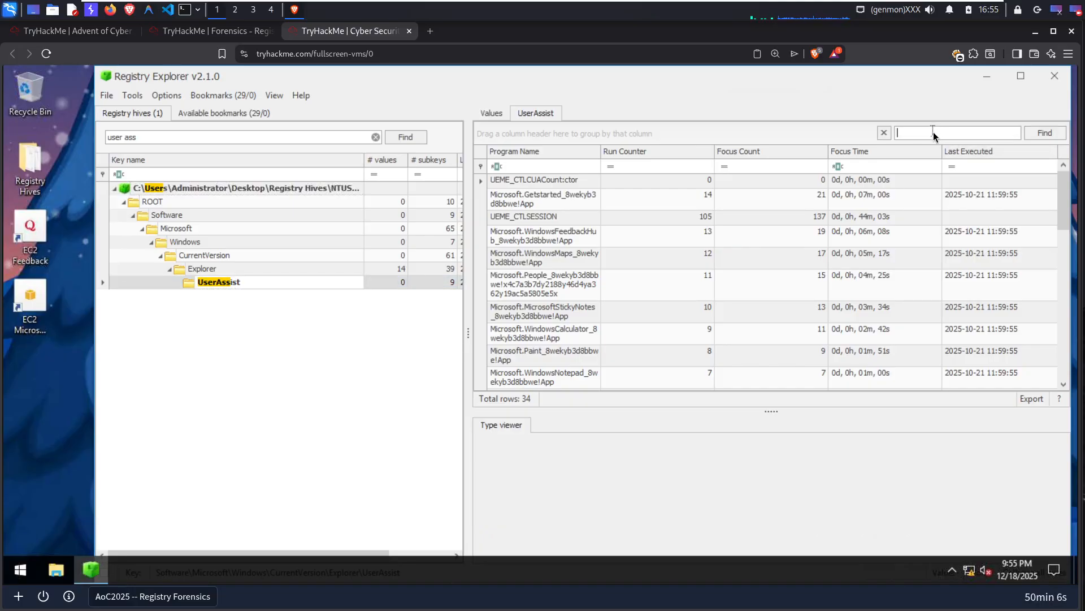
pyautogui.write('dr')
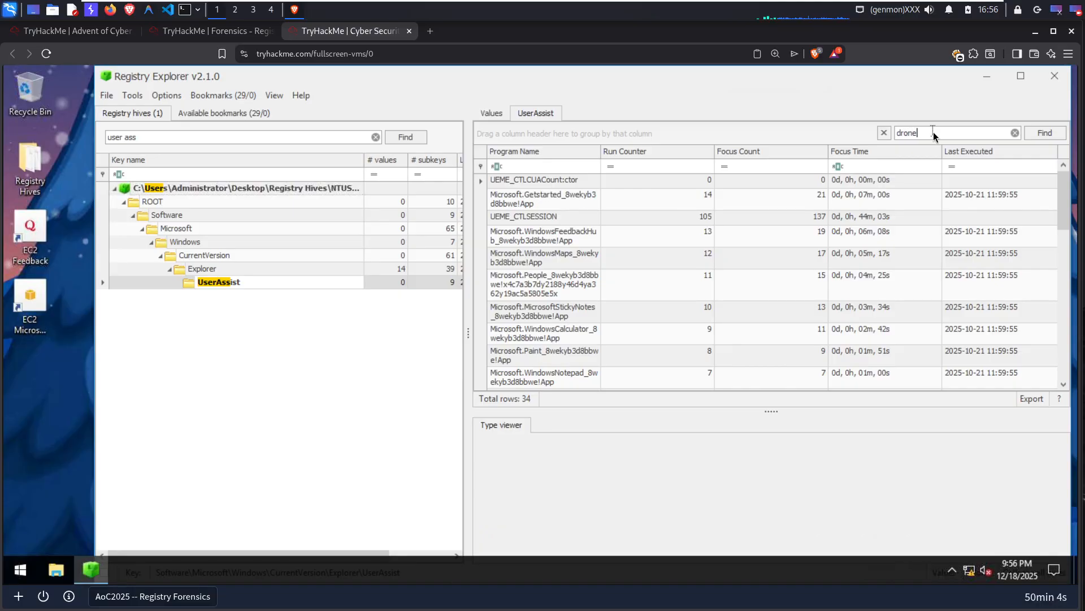
pyautogui.write('one')
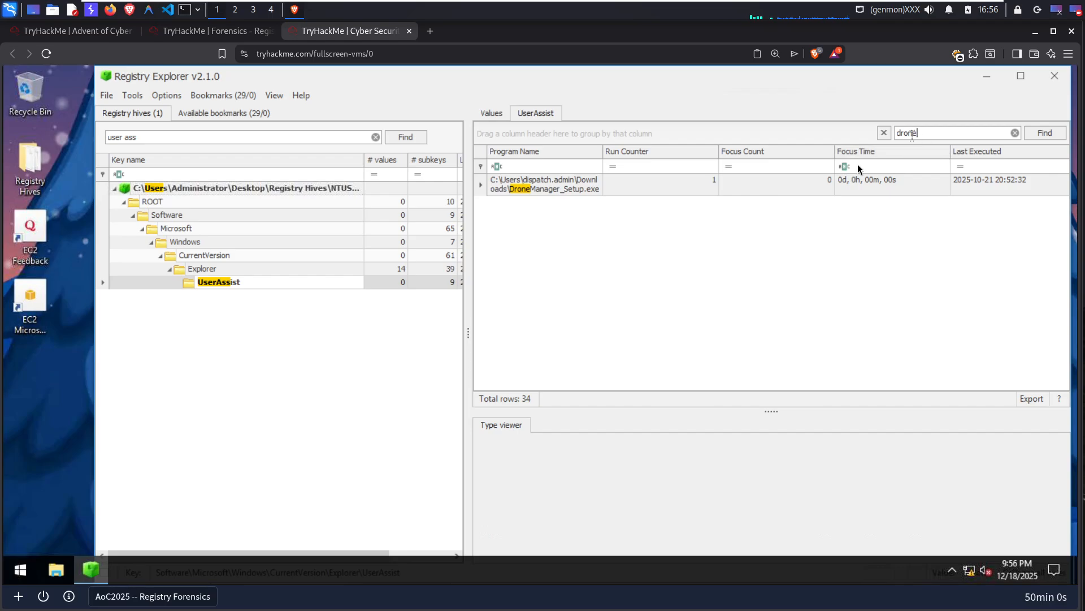
pyautogui.click(572, 185)
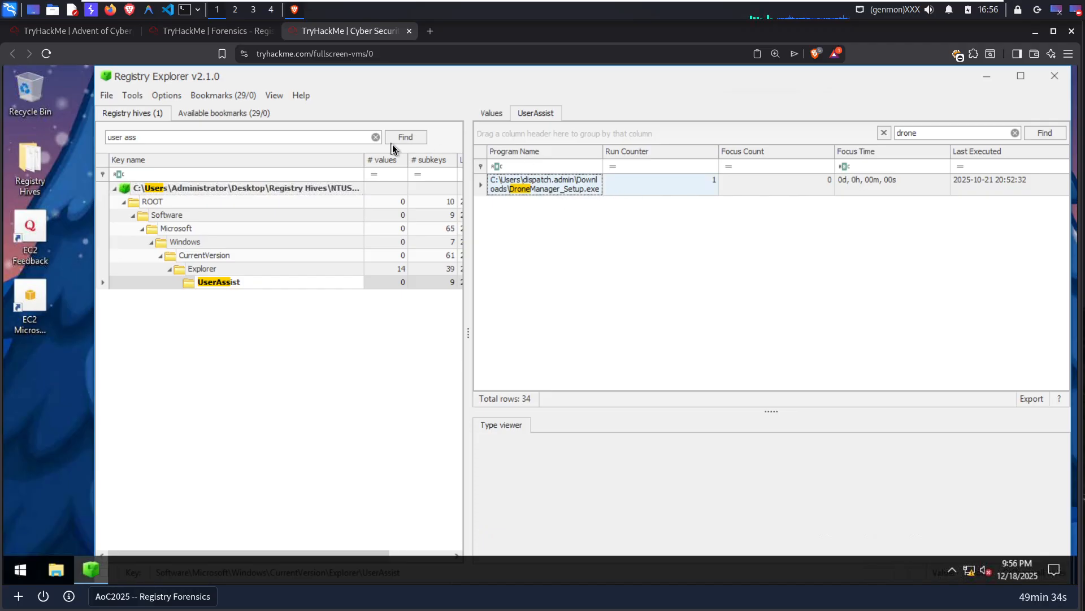
# In the TryHackMe room page, begin the launch path answer with "C:\Users\dispatch.admin\Downloads\", consulting the UserAssist entry in the virtual machine
pyautogui.click(199, 34)
pyautogui.click(201, 402)
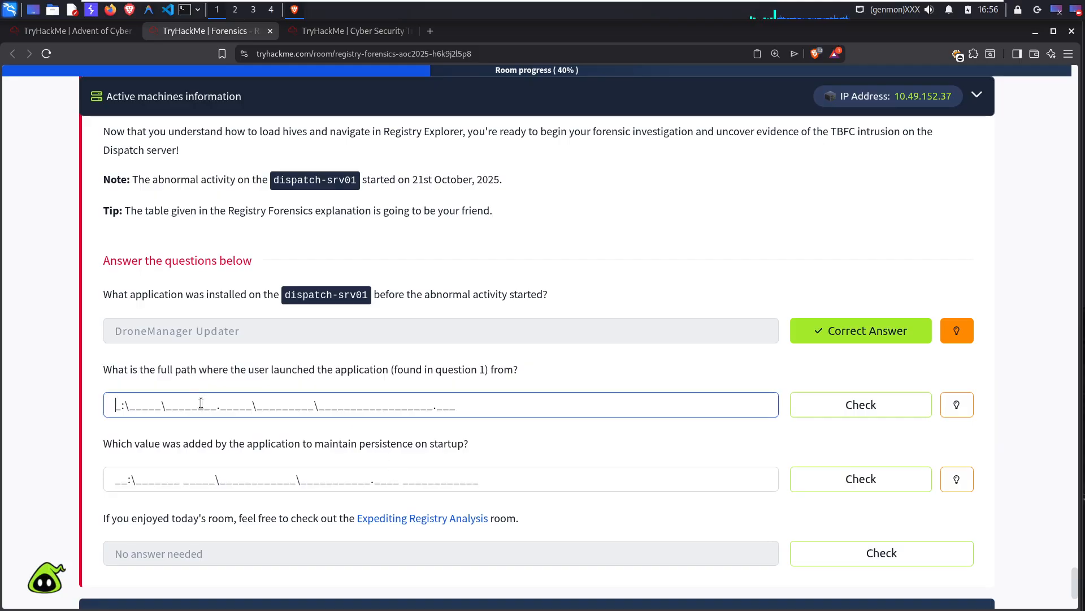
pyautogui.write('C')
pyautogui.press('Tab')
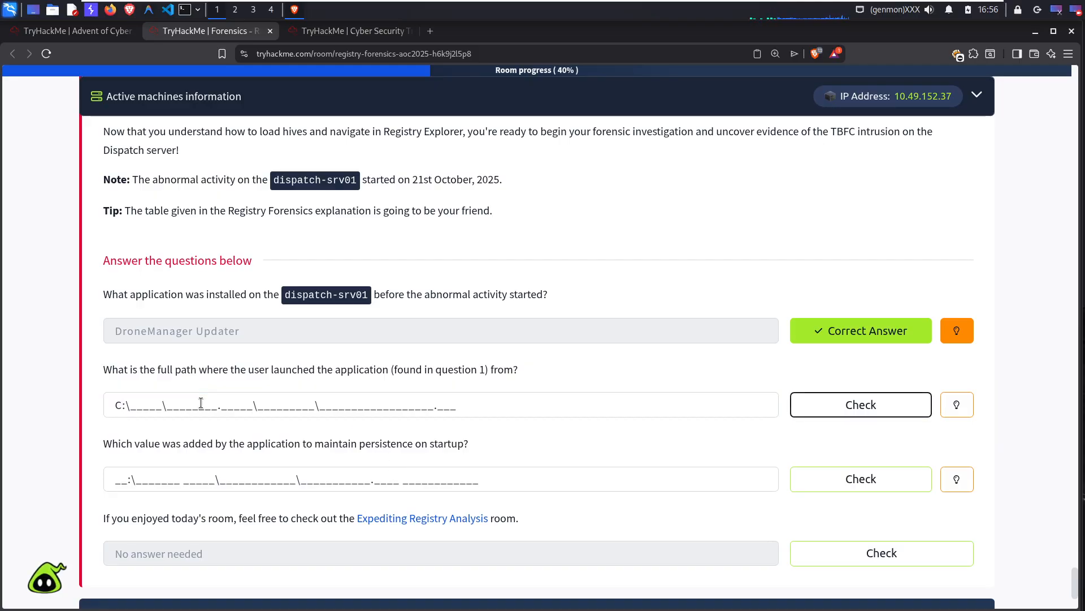
pyautogui.click(144, 403)
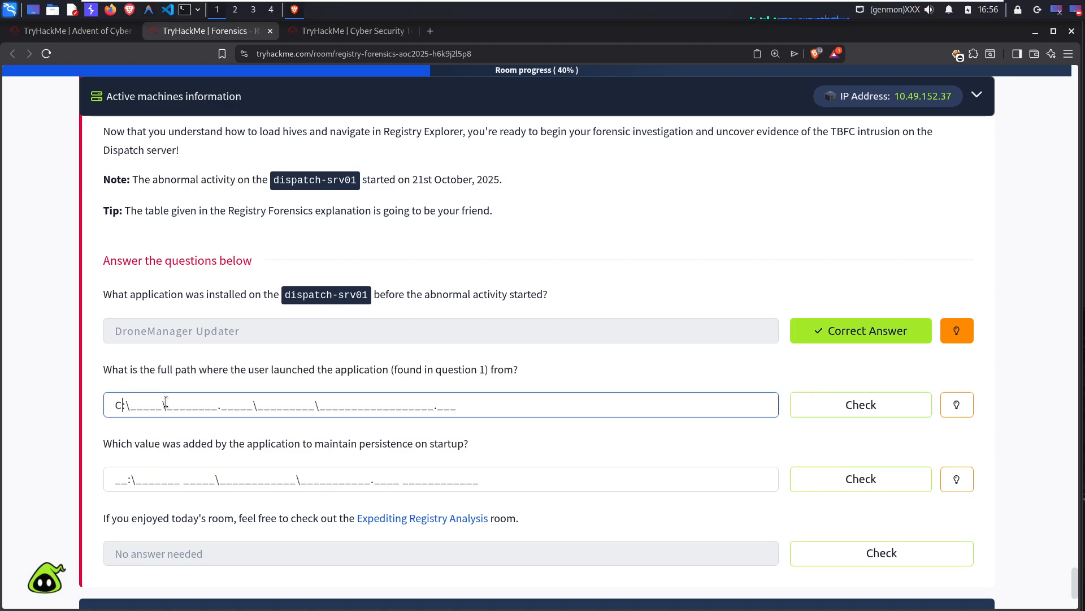
pyautogui.write(':\\')
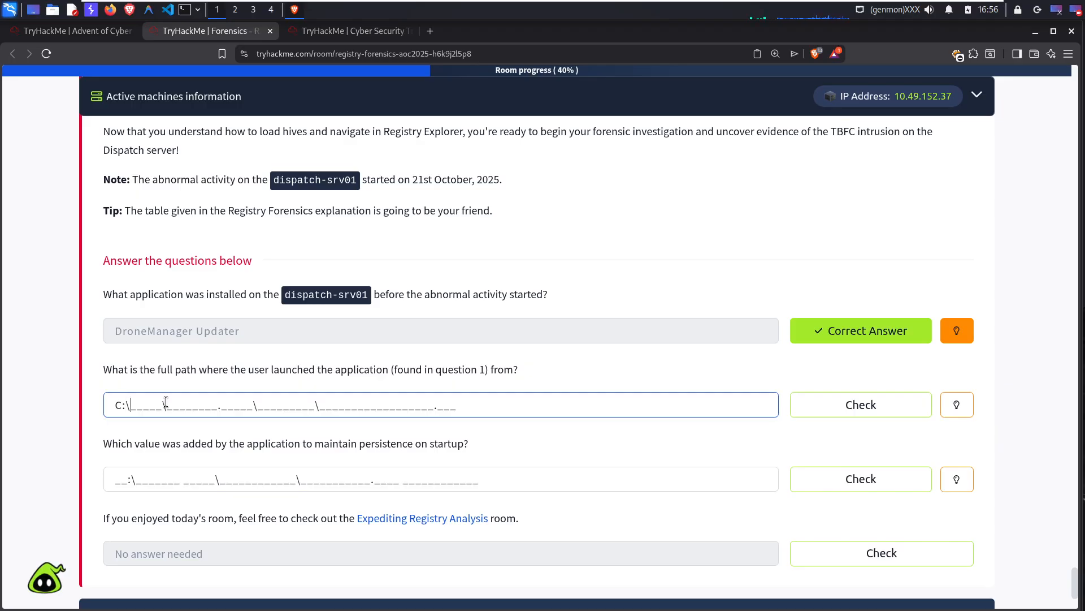
pyautogui.write('Users\\')
pyautogui.click(328, 31)
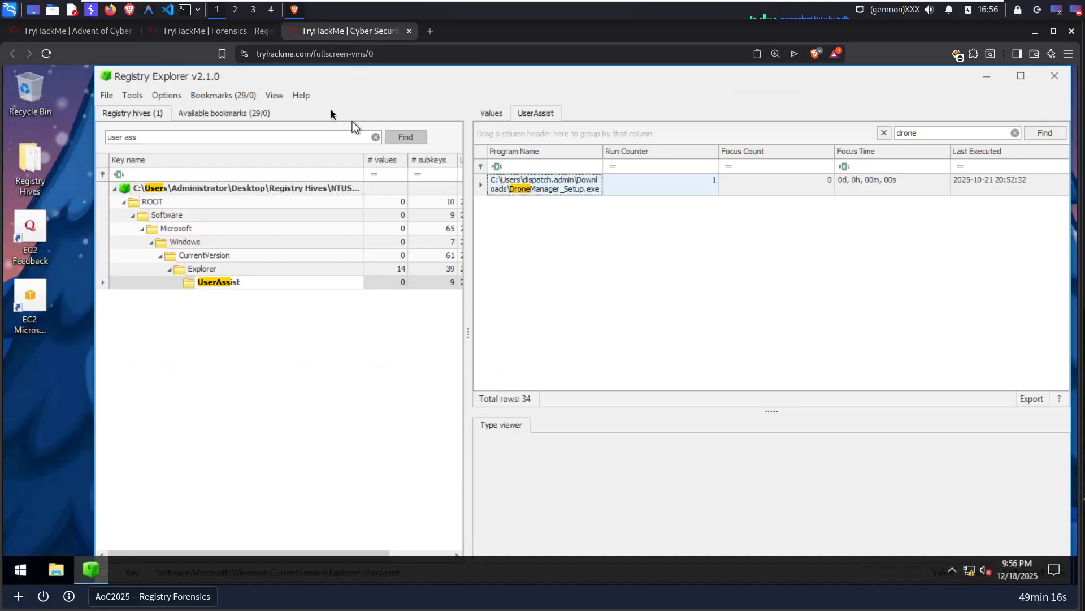
pyautogui.click(209, 31)
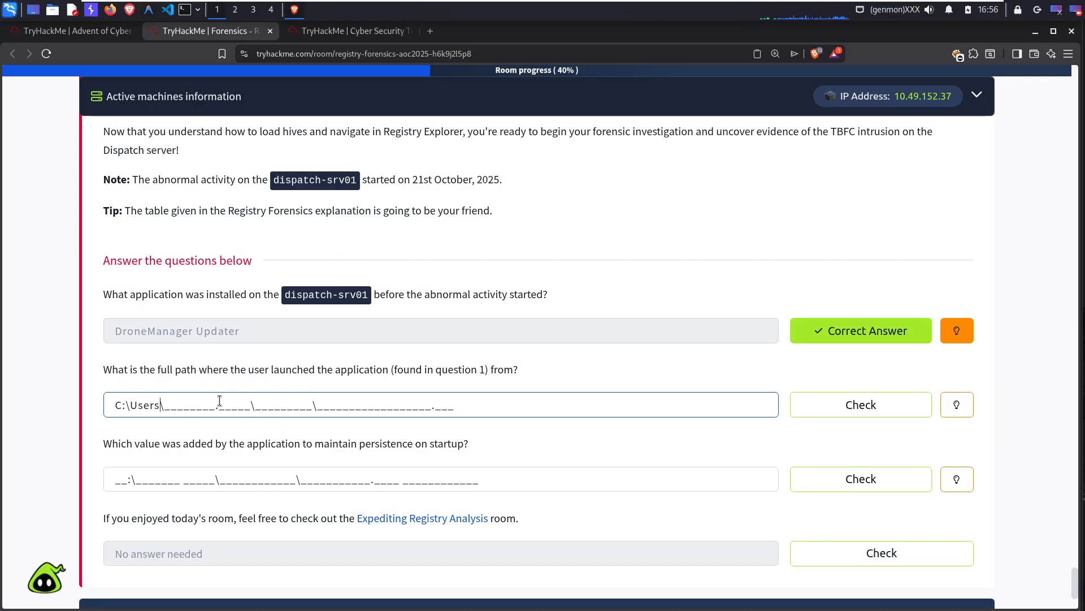
pyautogui.write('dispatch.ad')
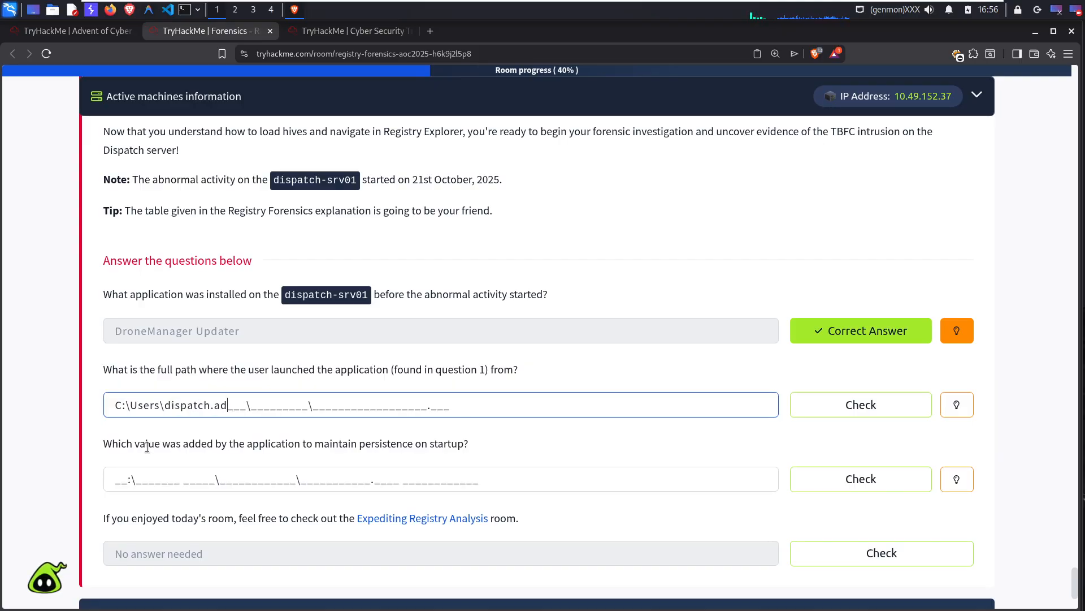
pyautogui.write('min\\Downloads\\')
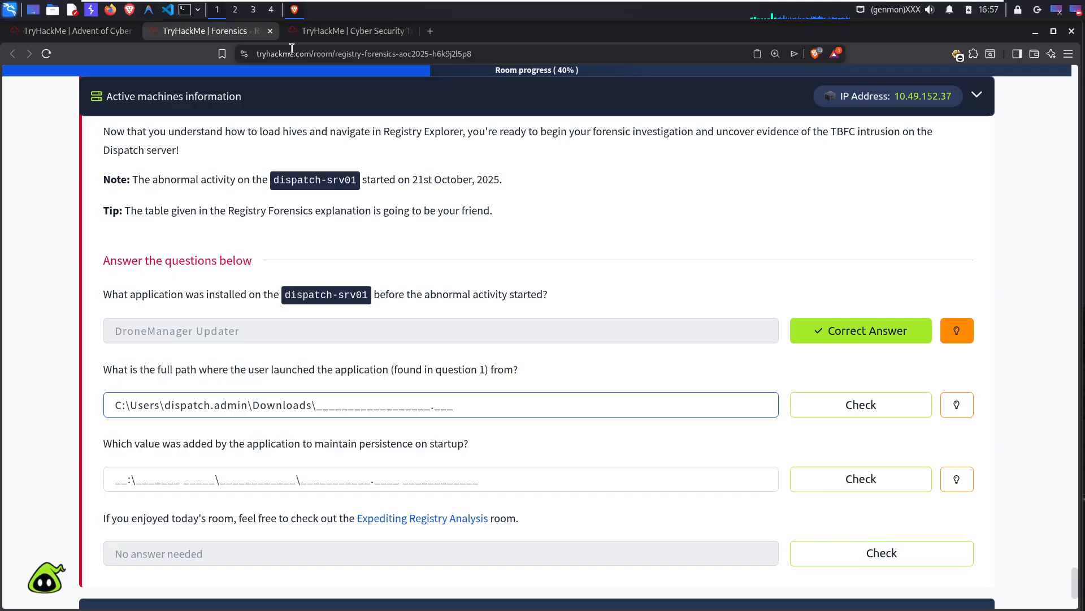
# Recheck the executable name in the virtual machine, complete the launch path answer with "DroneManager_Setup.exe" and submit it
pyautogui.click(310, 34)
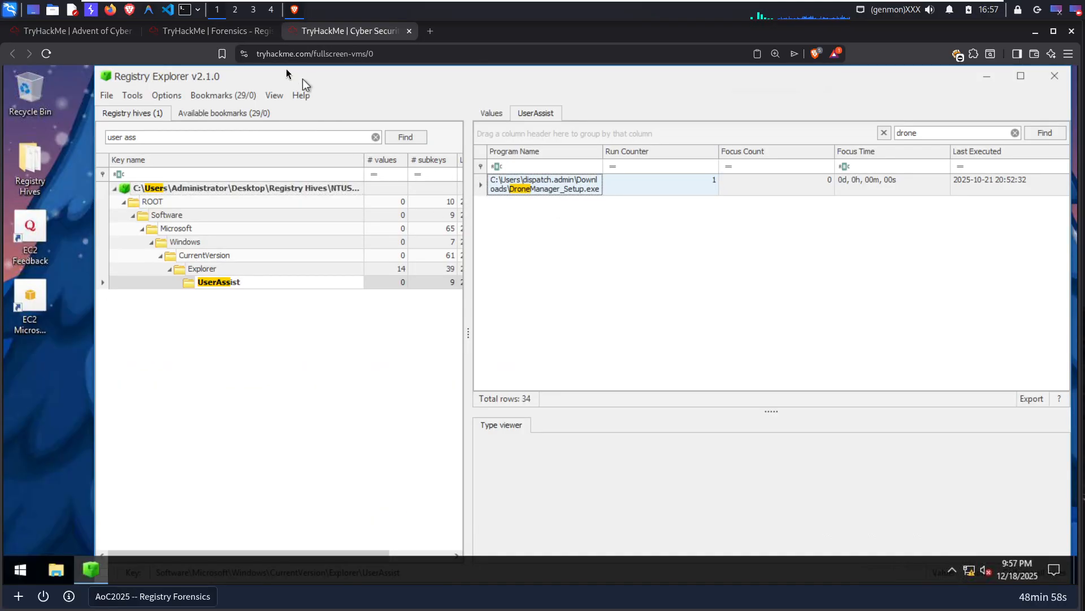
pyautogui.click(218, 34)
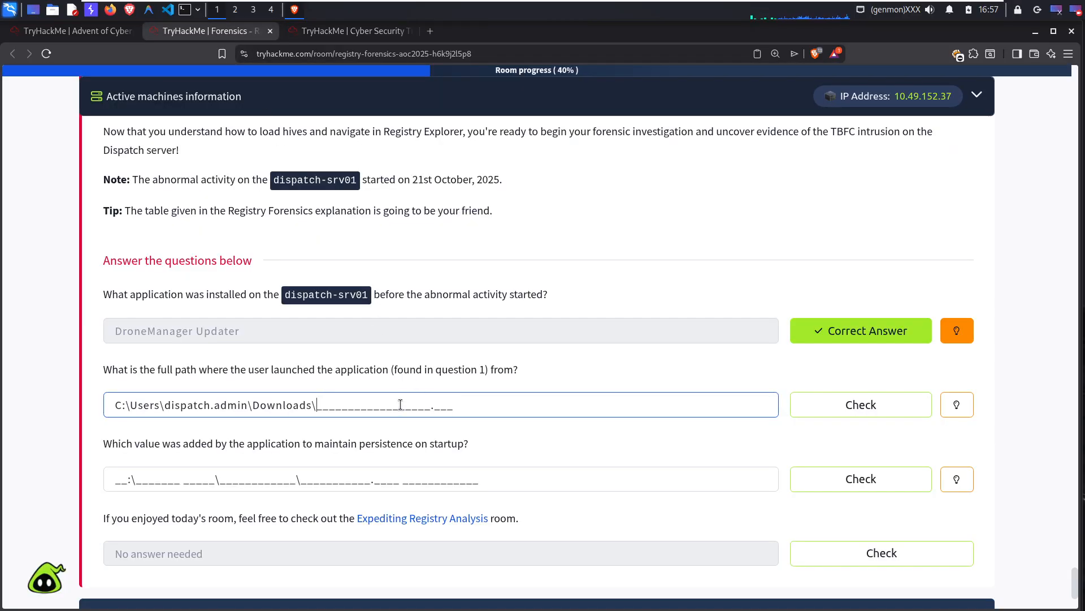
pyautogui.write('DroneMangae')
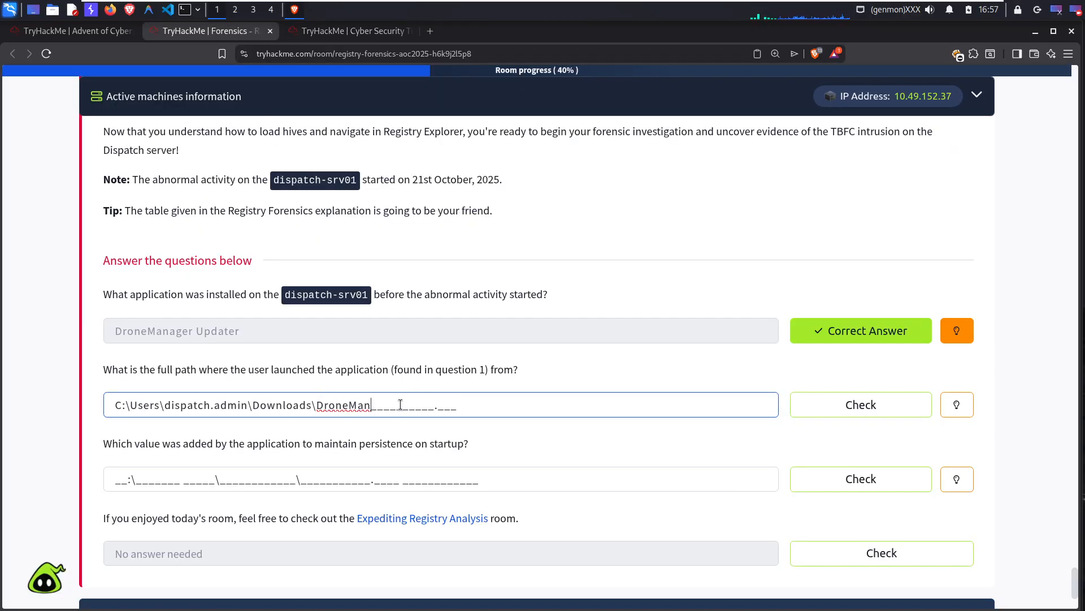
pyautogui.press('BackSpace')
pyautogui.press('BackSpace')
pyautogui.press('BackSpace')
pyautogui.press('BackSpace')
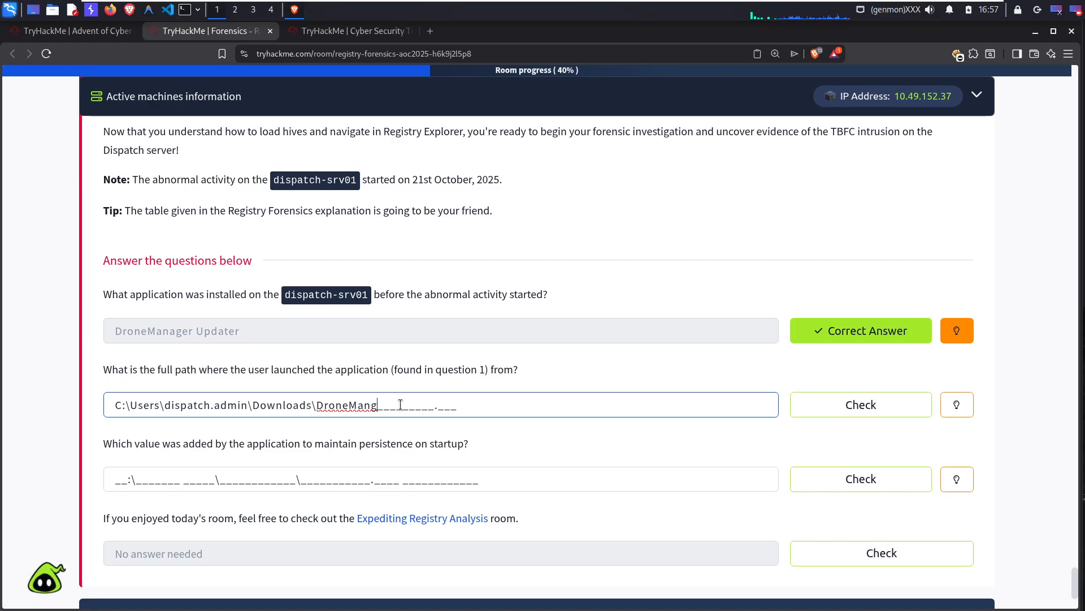
pyautogui.write('nager_S')
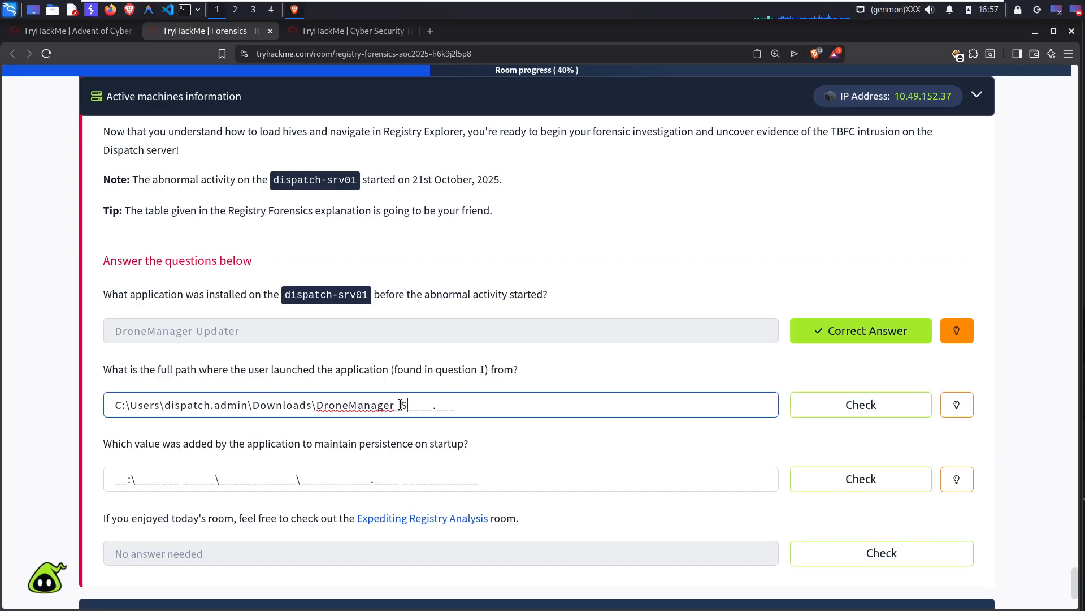
pyautogui.write('etup.exe')
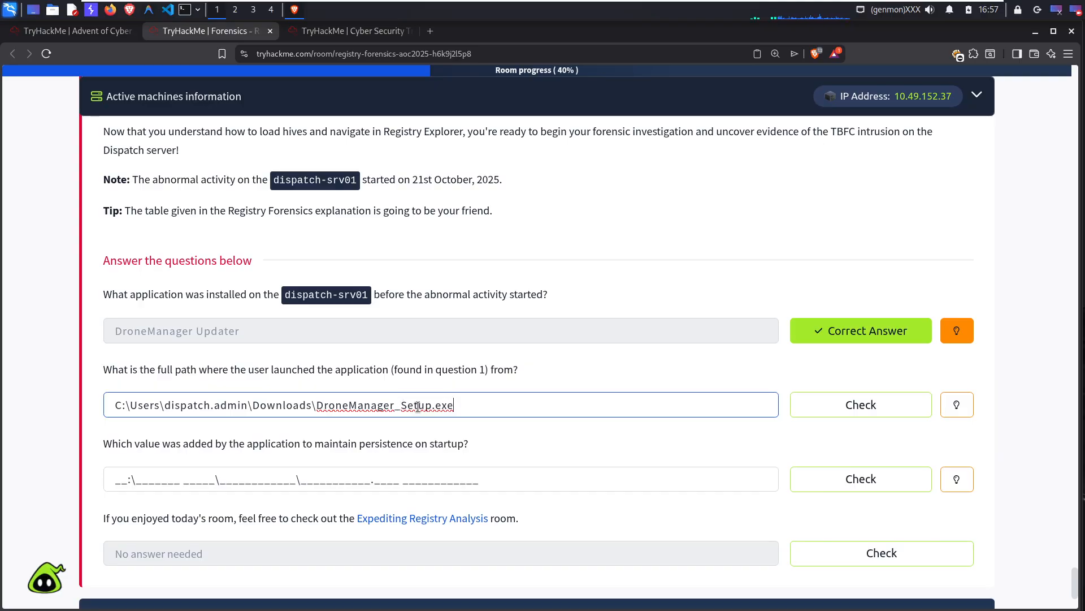
pyautogui.click(846, 394)
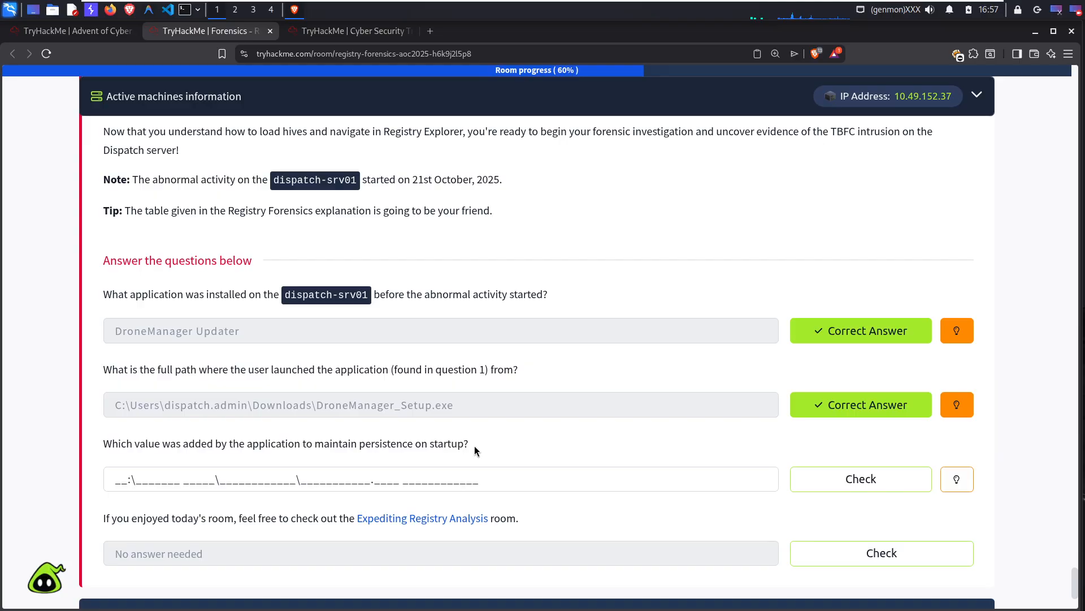
# Switch back to Registry Explorer in the virtual machine and unload all hives, confirming the removal
pyautogui.click(331, 33)
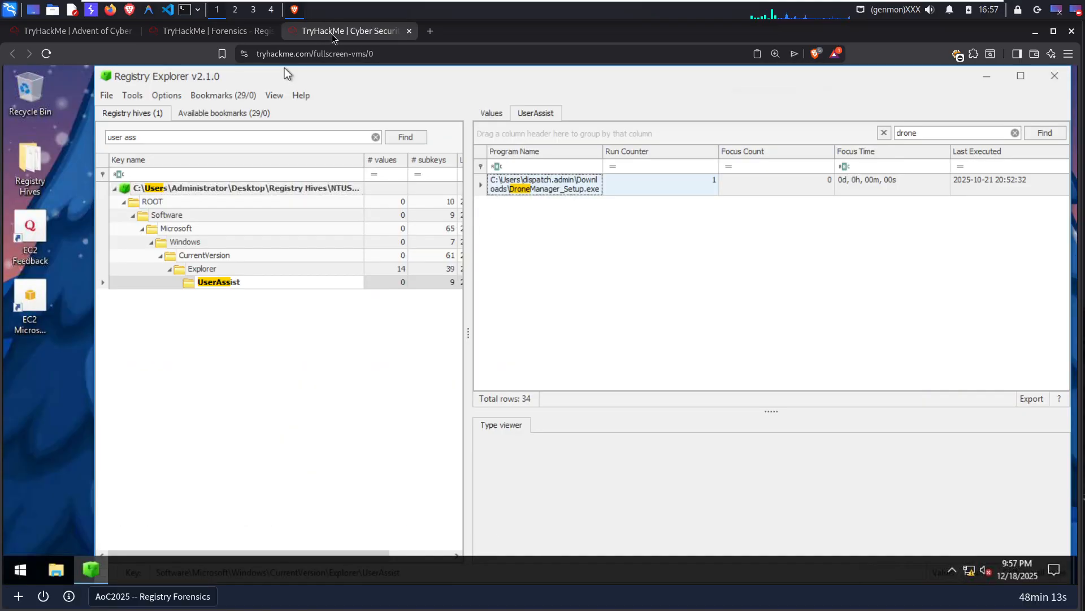
pyautogui.click(107, 95)
pyautogui.click(174, 148)
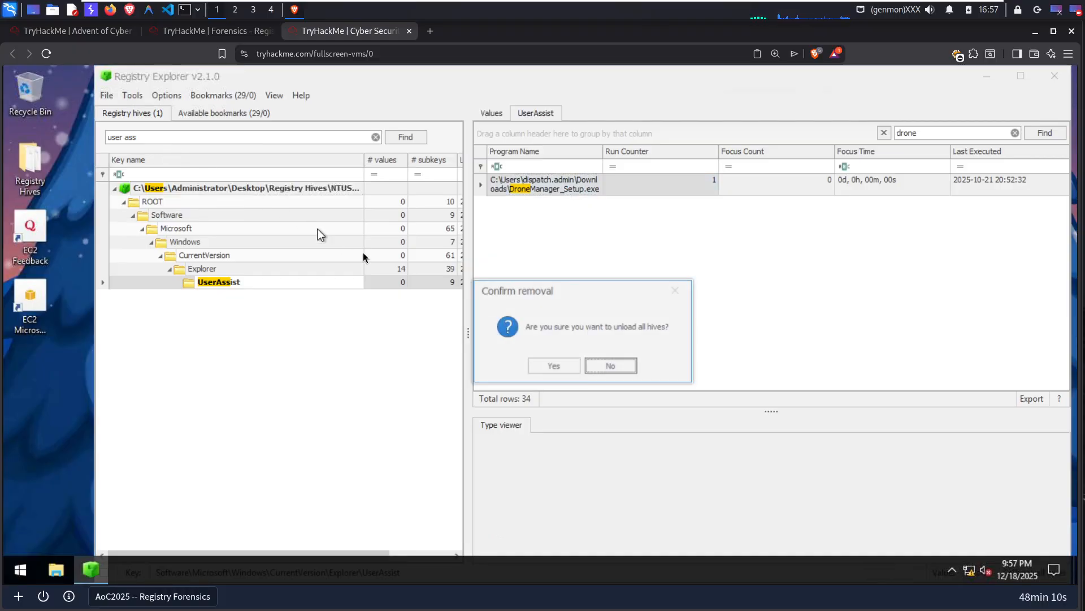
pyautogui.click(554, 365)
# Load the SOFTWARE hive from the Registry Hives folder, replaying its transaction logs
pyautogui.click(106, 95)
pyautogui.click(138, 113)
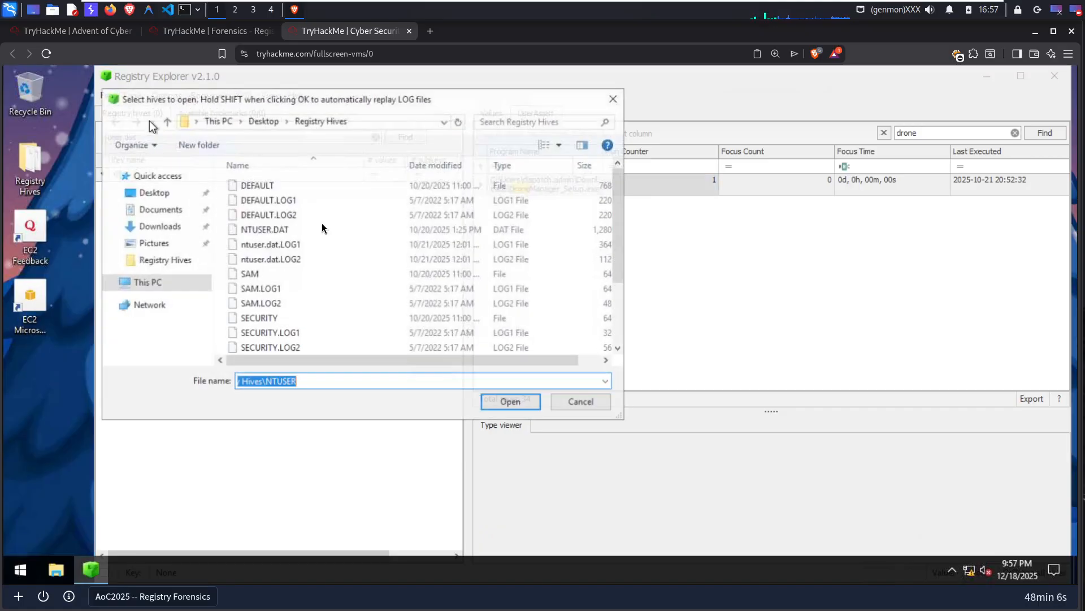
pyautogui.scroll(-2, 300, 302)
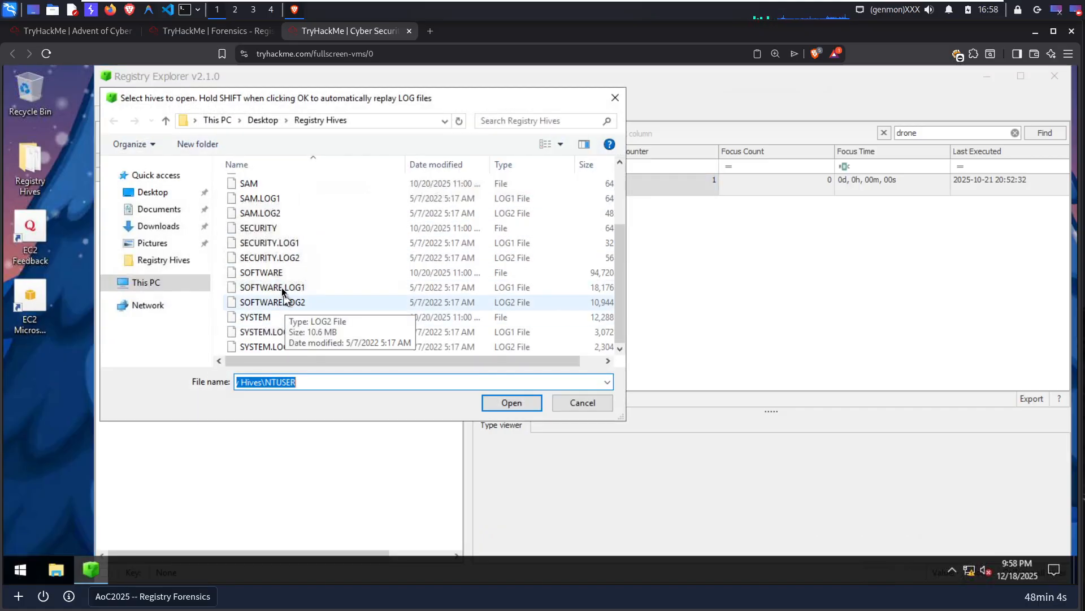
pyautogui.click(276, 259)
pyautogui.click(278, 271)
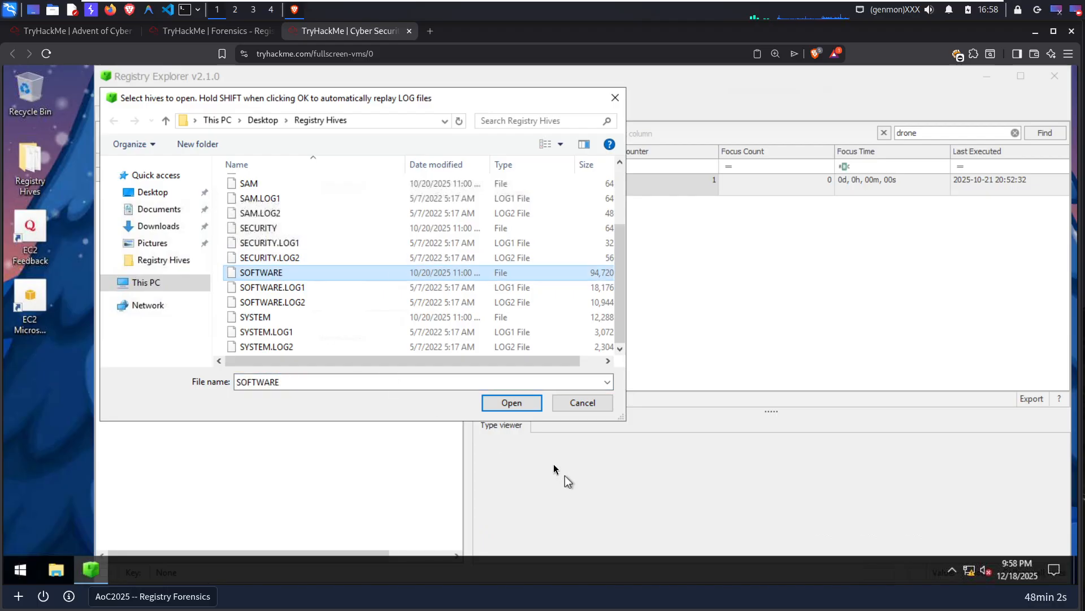
pyautogui.keyDown('shift'); pyautogui.click(512, 402); pyautogui.keyUp('shift')
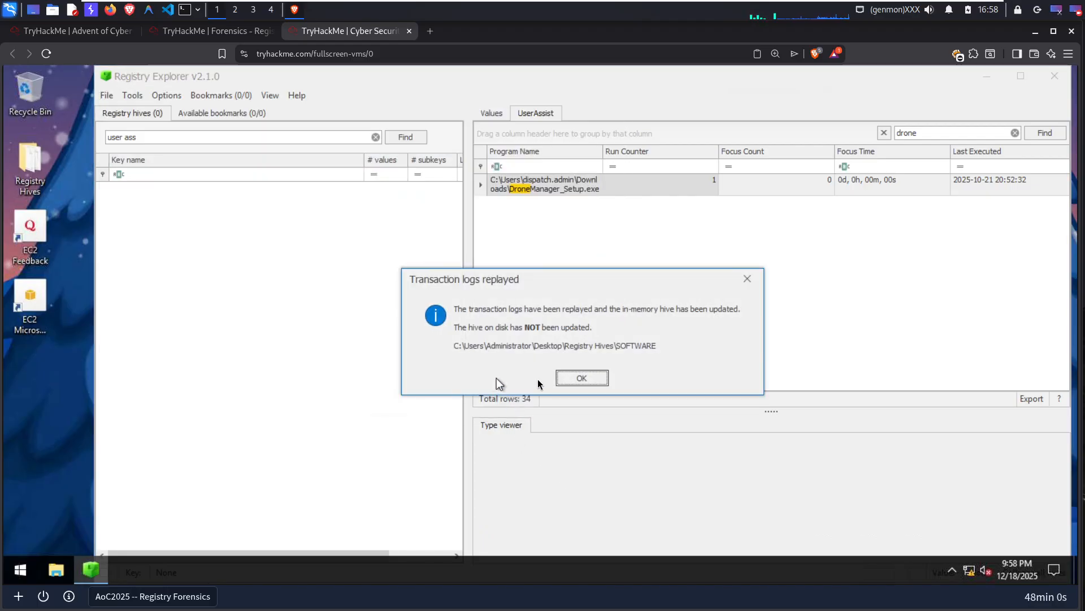
pyautogui.click(572, 378)
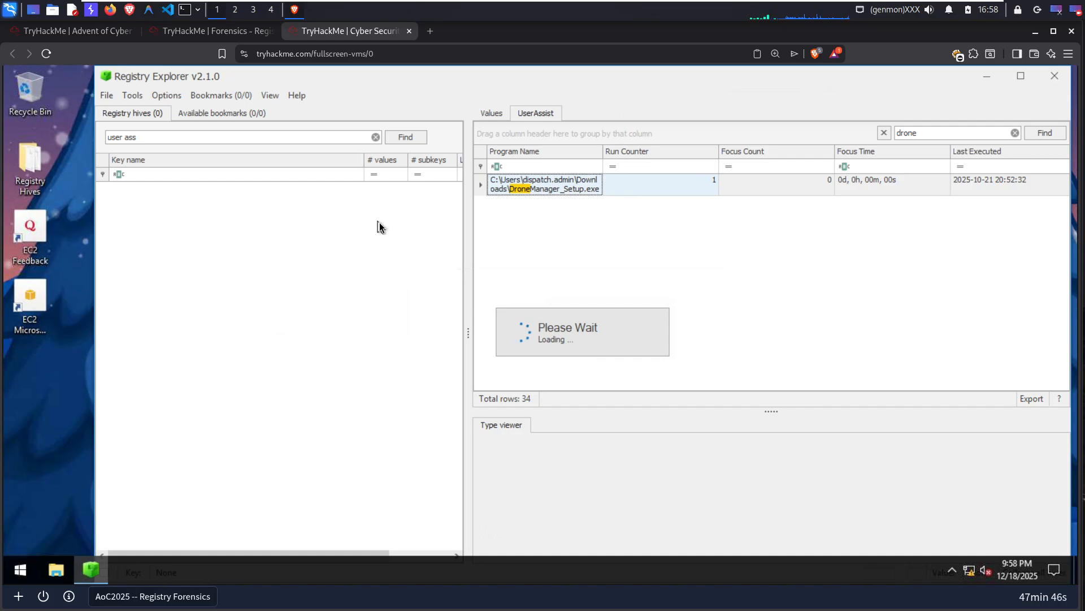
# Review the TryHackMe question about the value added for startup persistence and return to the virtual machine
pyautogui.click(209, 31)
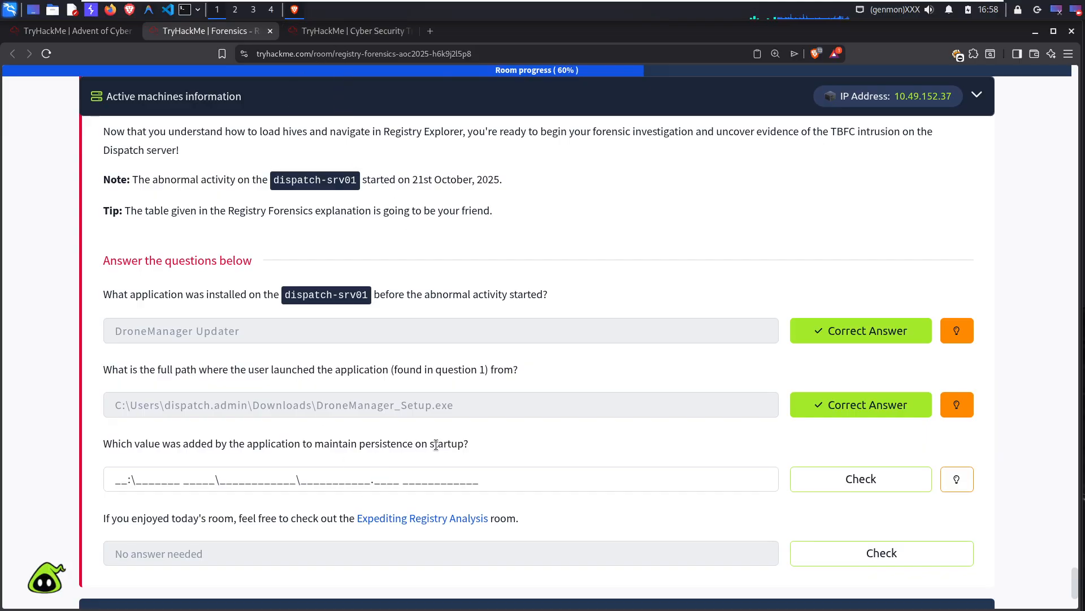
pyautogui.moveTo(458, 446); pyautogui.dragTo(371, 446)
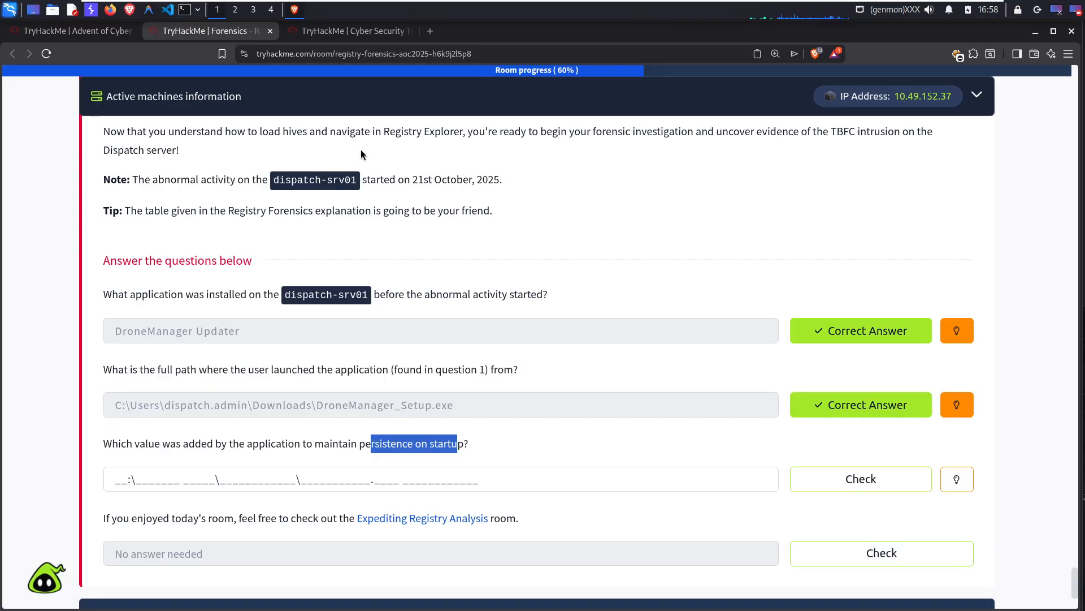
pyautogui.click(334, 31)
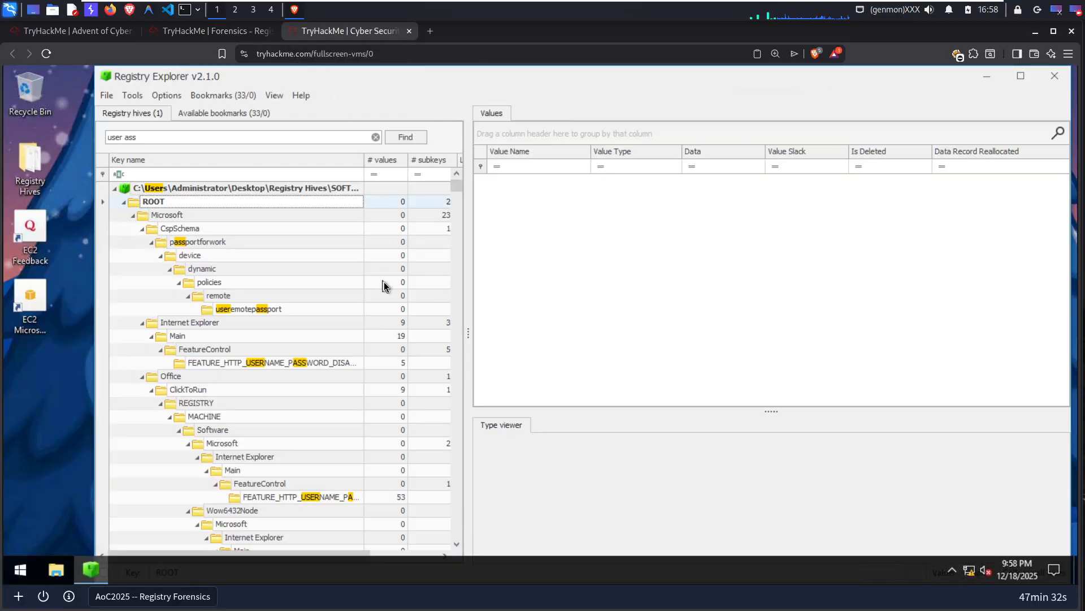
# Search the SOFTWARE hive keys for "run" and look through the matches for the startup Run key
pyautogui.click(164, 141)
pyautogui.write('run')
pyautogui.click(402, 142)
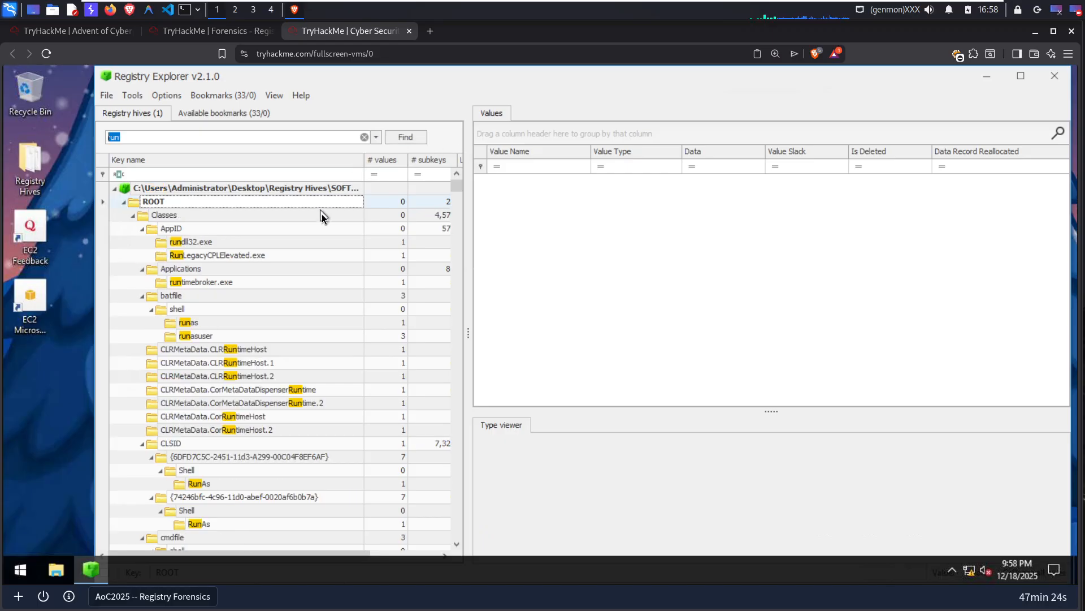
pyautogui.scroll(-6, 344, 370)
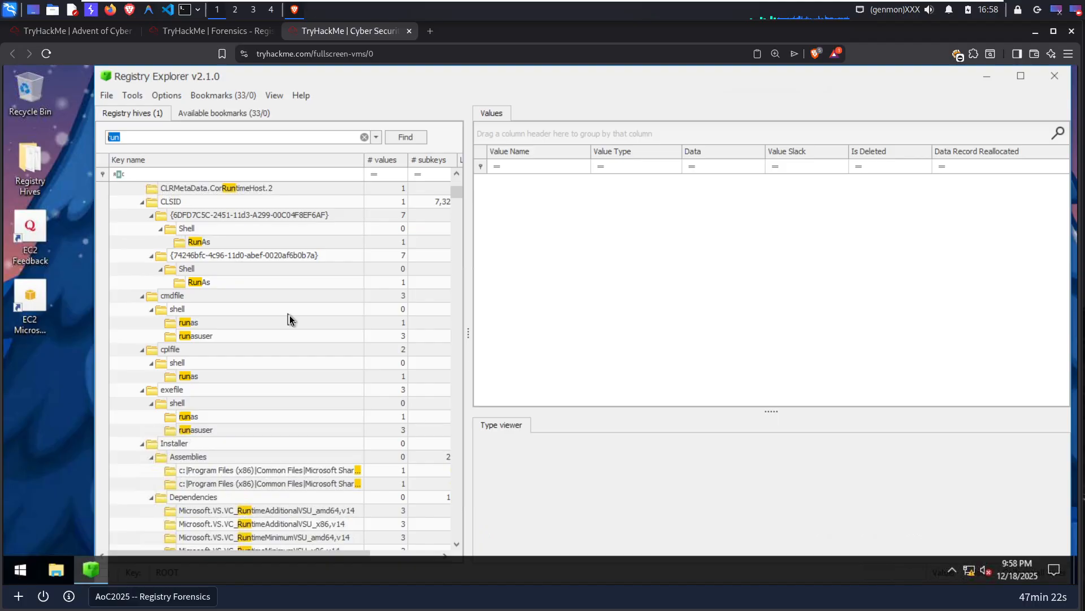
pyautogui.scroll(-17, 288, 315)
pyautogui.scroll(-15, 277, 323)
pyautogui.scroll(-6, 277, 327)
pyautogui.moveTo(459, 242); pyautogui.dragTo(437, 90)
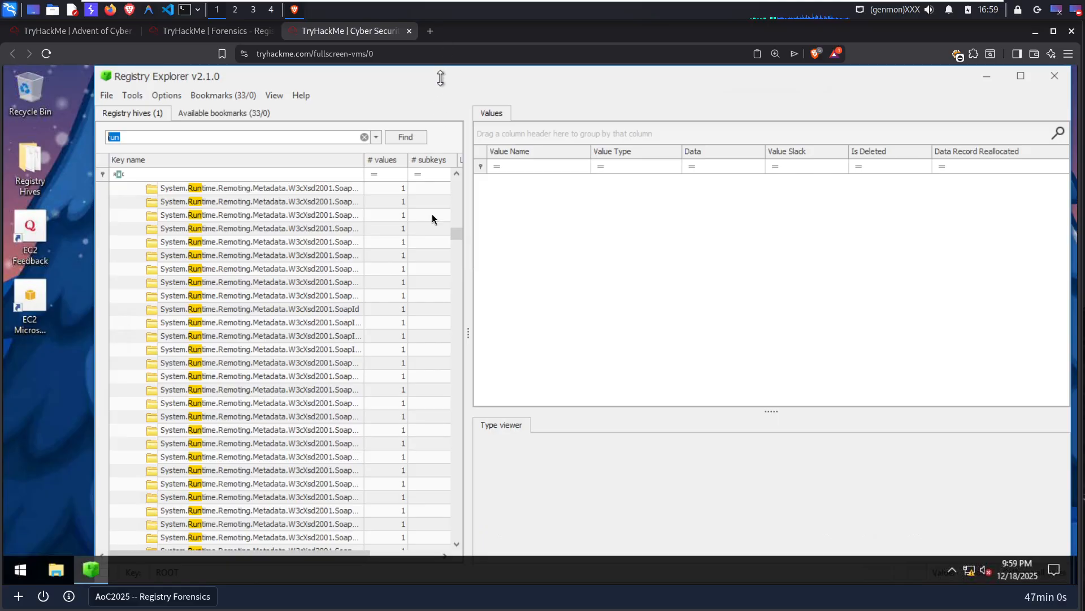
pyautogui.moveTo(461, 232); pyautogui.dragTo(462, 159)
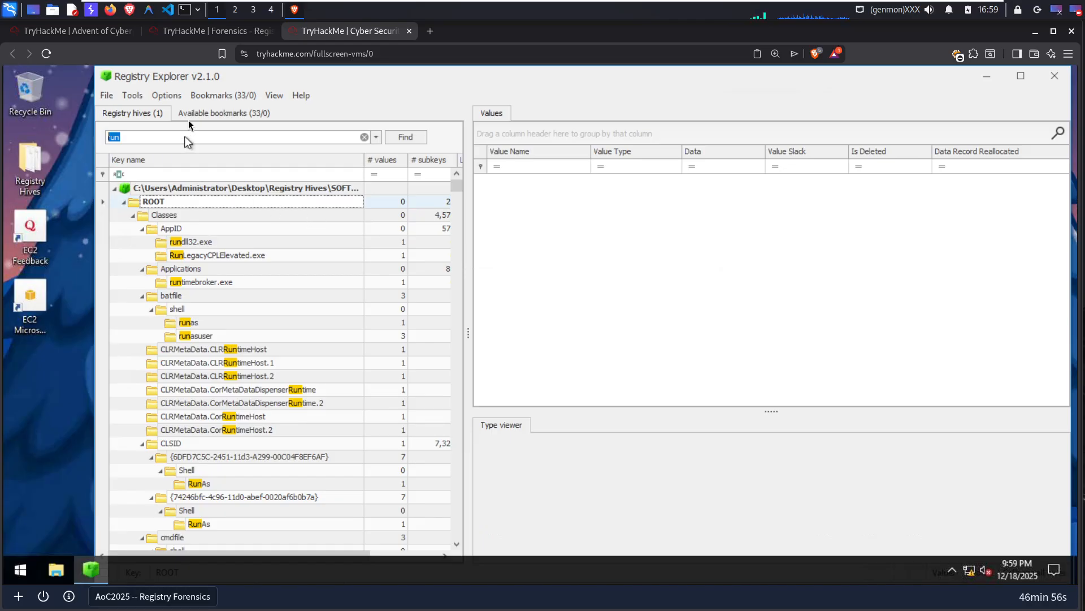
# Search the available bookmarks of the SOFTWARE hive for "run" and open the Run autostart key
pyautogui.click(202, 111)
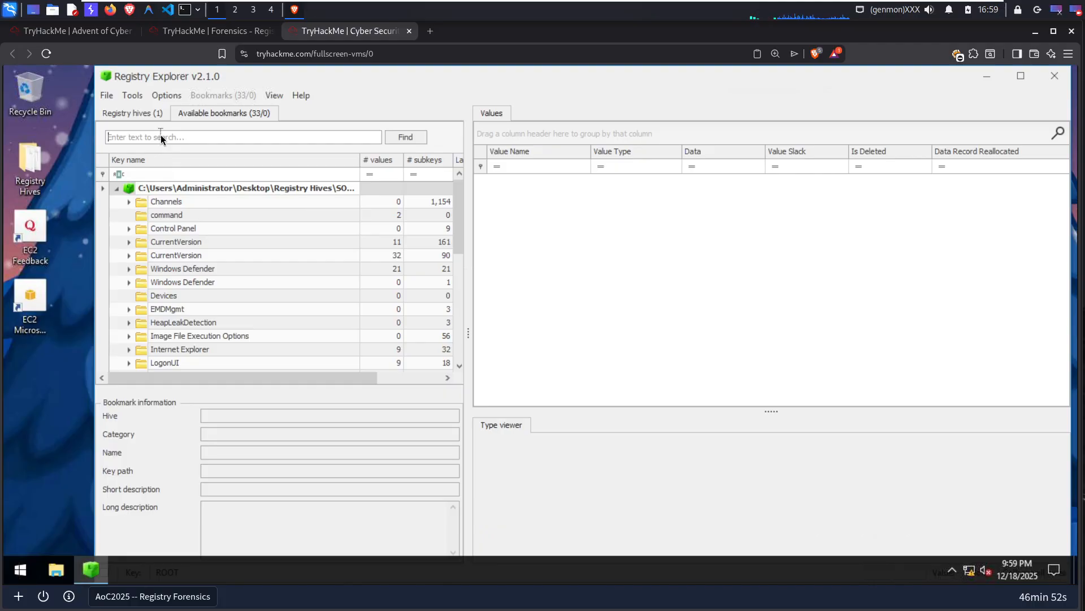
pyautogui.write('run')
pyautogui.press('Return')
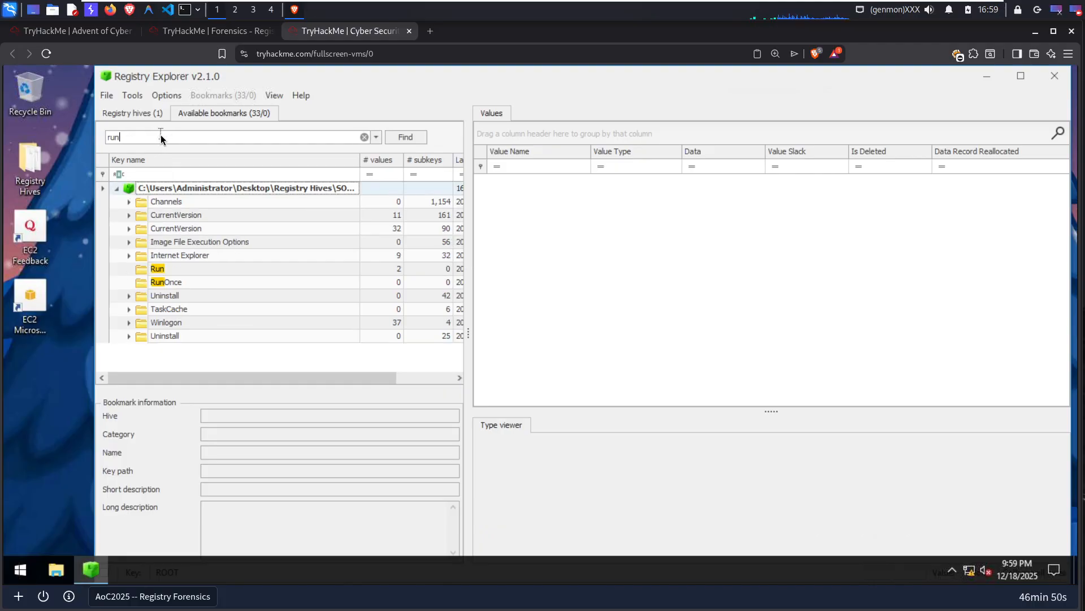
pyautogui.click(162, 269)
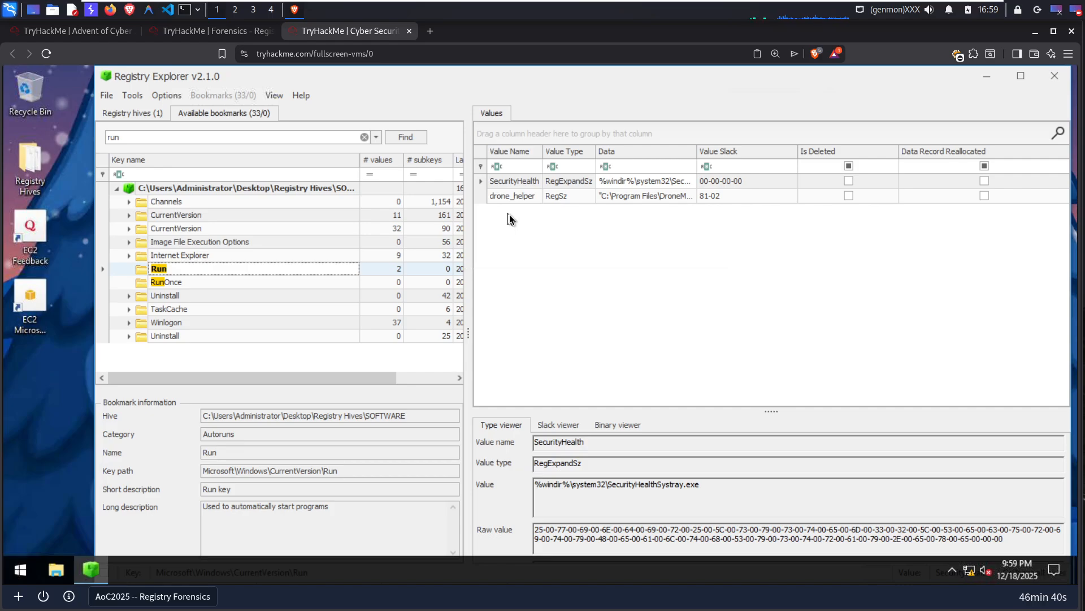
# Inspect the Run key's values and highlight the full command stored in the drone_helper value
pyautogui.click(529, 186)
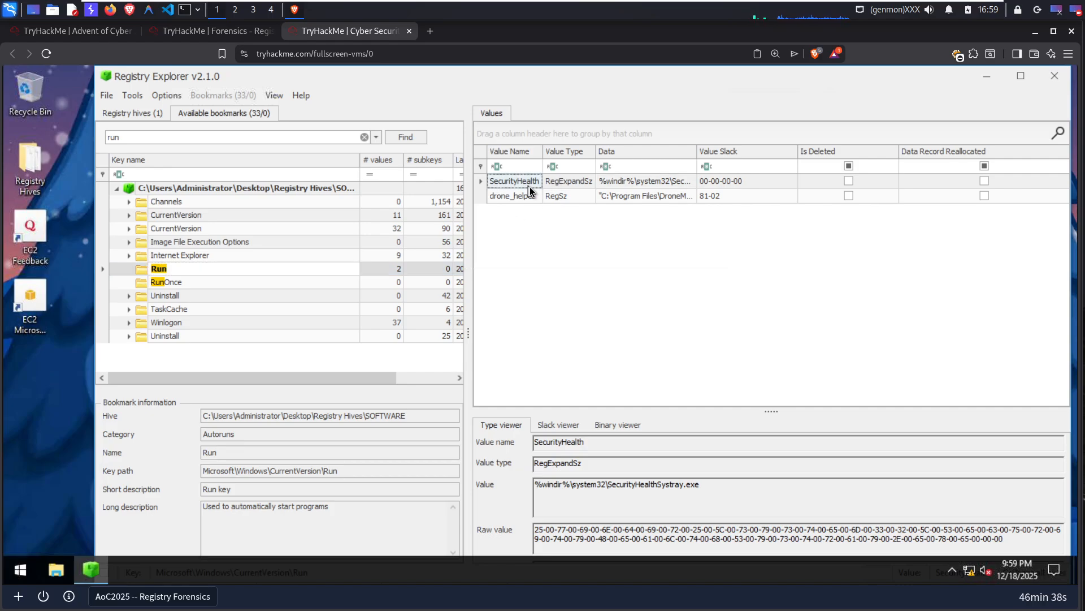
pyautogui.click(535, 198)
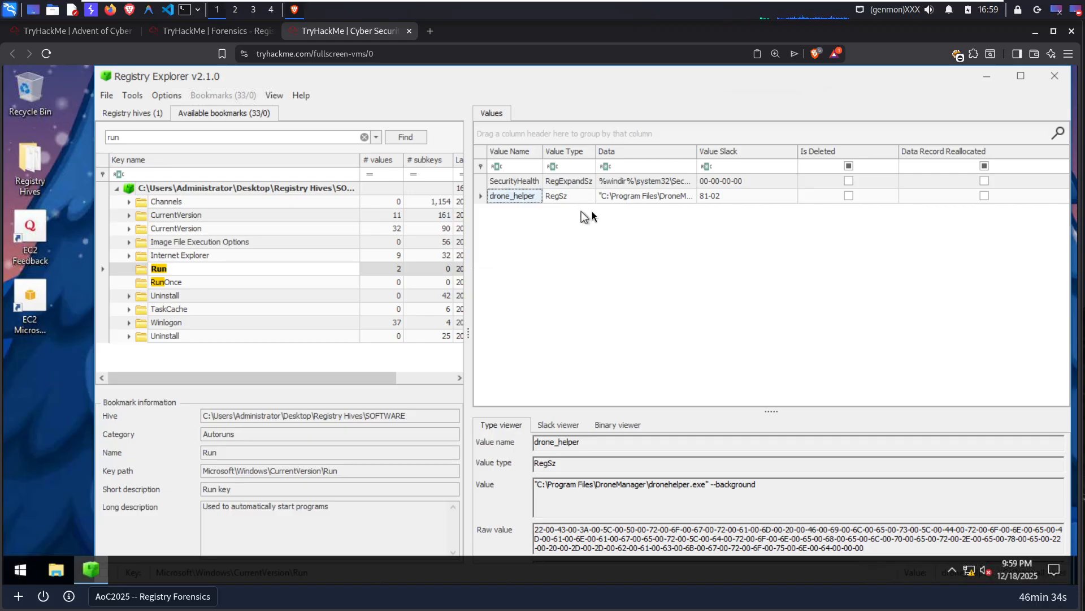
pyautogui.click(674, 199)
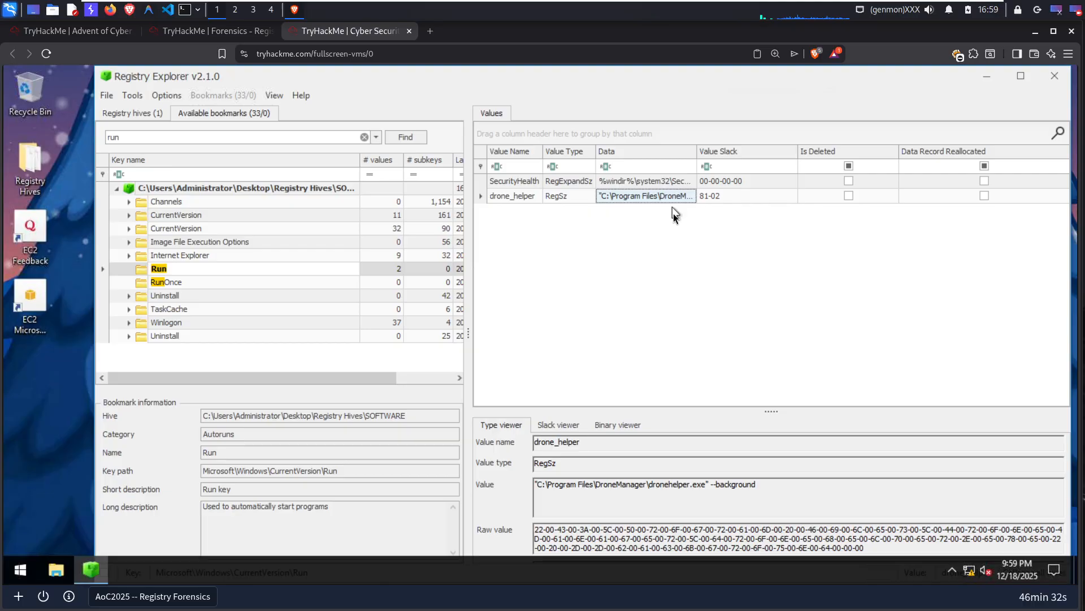
pyautogui.moveTo(768, 483); pyautogui.dragTo(554, 483)
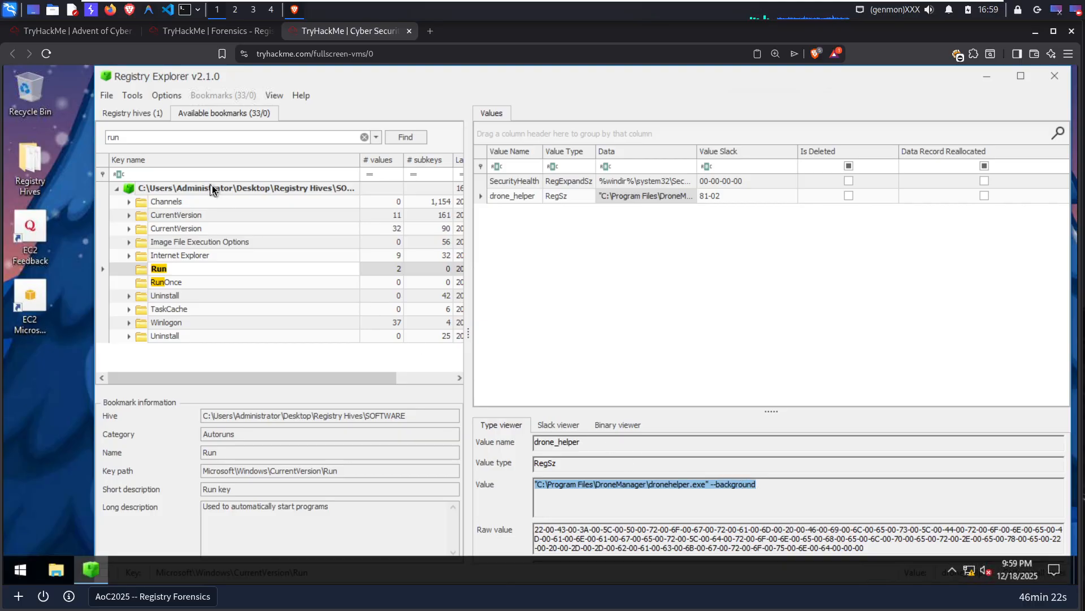
# Switch to the TryHackMe room page and begin the startup persistence answer with "C:\Program Files, including the opening quotation mark
pyautogui.click(219, 32)
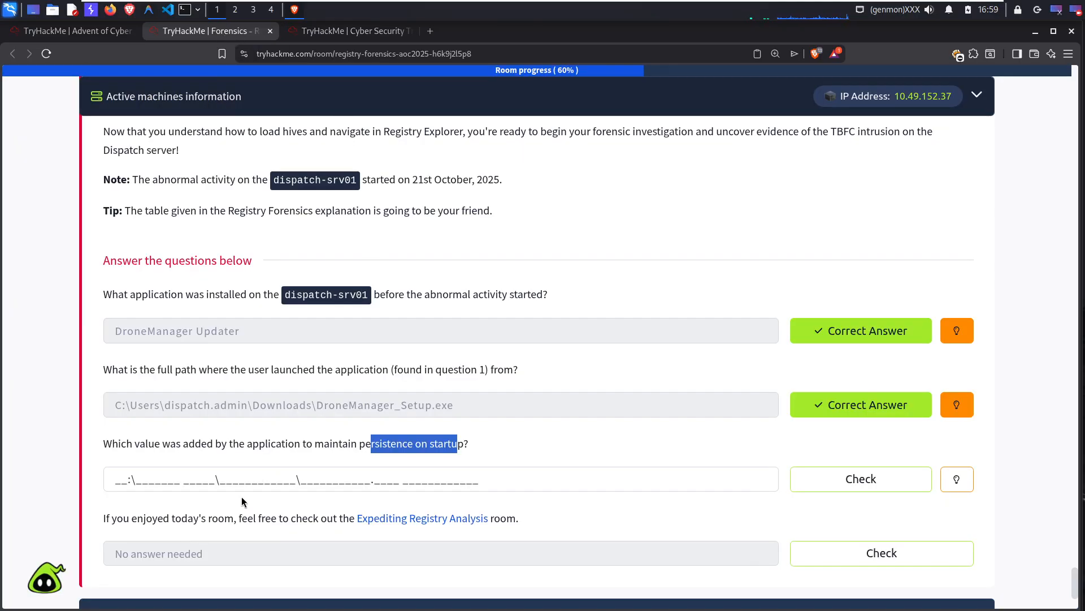
pyautogui.click(206, 478)
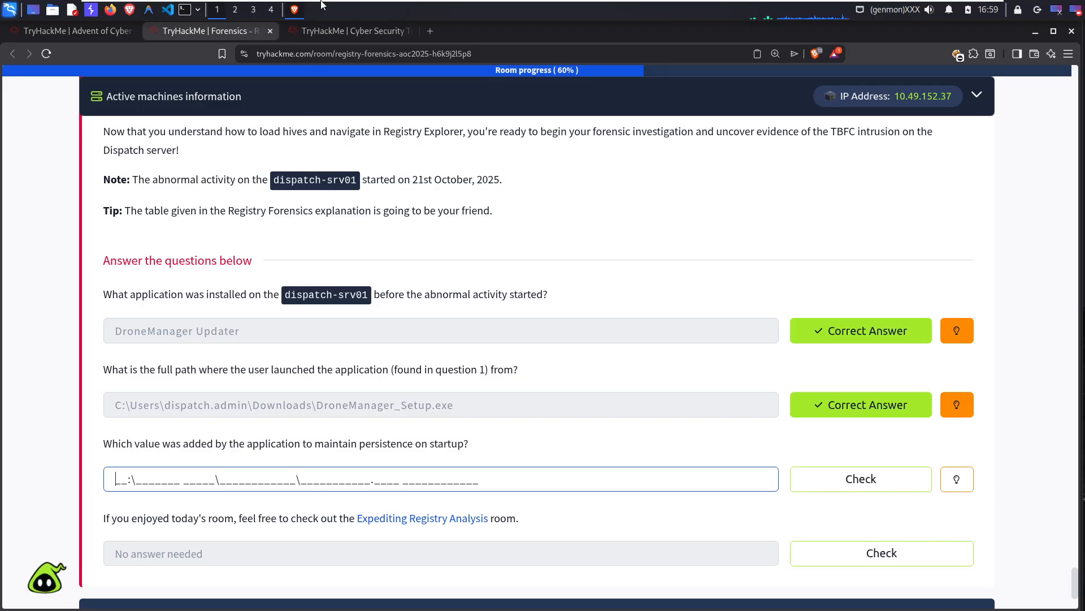
pyautogui.write('"')
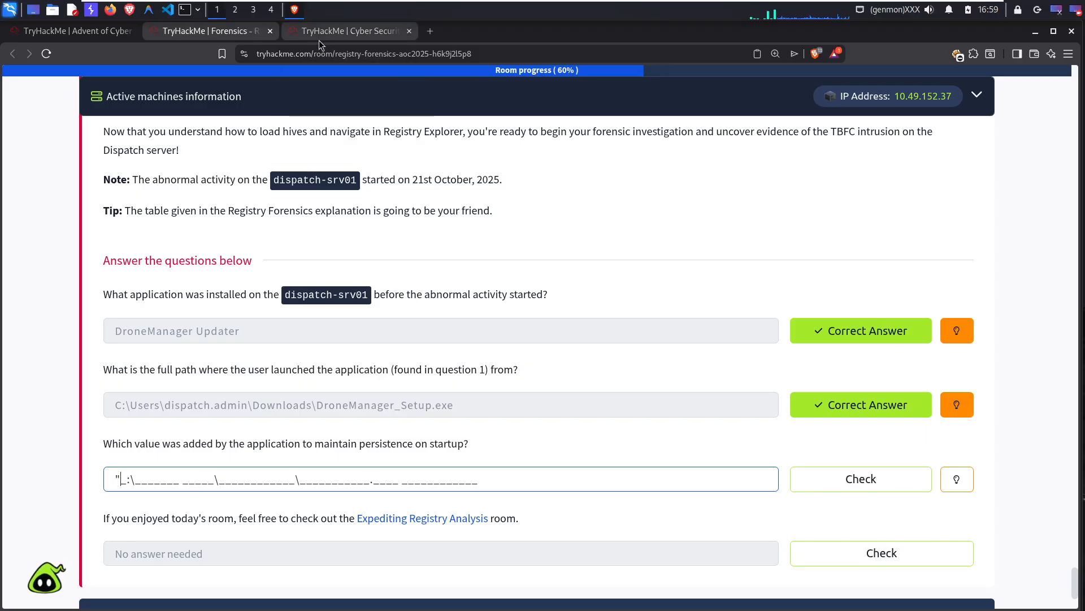
pyautogui.write('C:\\Prpogra')
pyautogui.press('BackSpace')
pyautogui.press('BackSpace')
pyautogui.press('BackSpace')
pyautogui.press('BackSpace')
pyautogui.press('BackSpace')
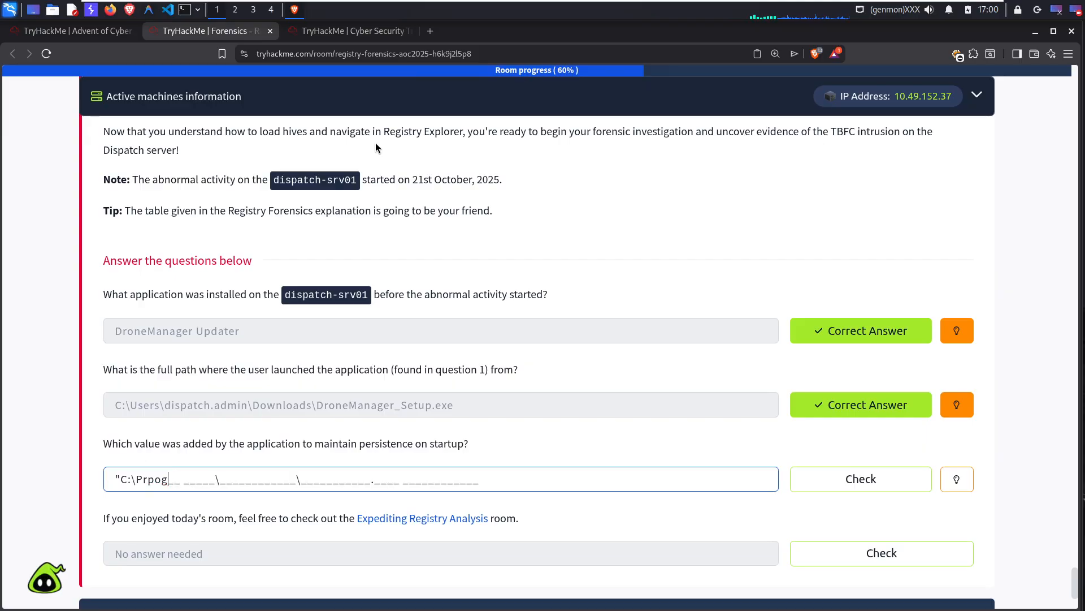
pyautogui.write('ogram FIl')
pyautogui.press('BackSpace')
pyautogui.press('BackSpace')
pyautogui.write('iles')
# Check the drone_helper path in the virtual machine and continue the persistence answer with the DroneManager folder and the helper executable's name
pyautogui.click(332, 35)
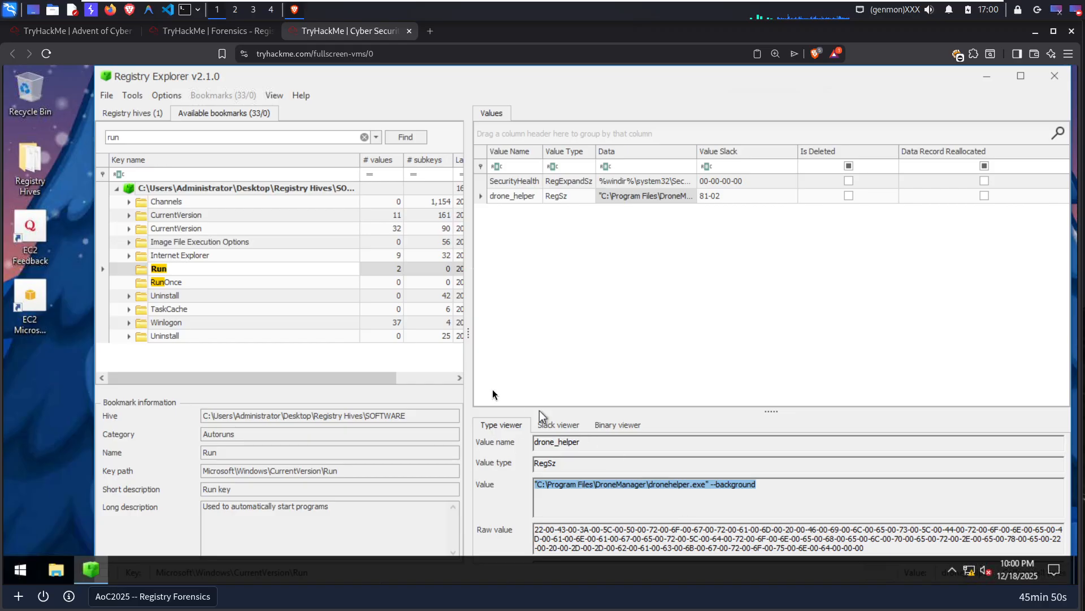
pyautogui.click(243, 31)
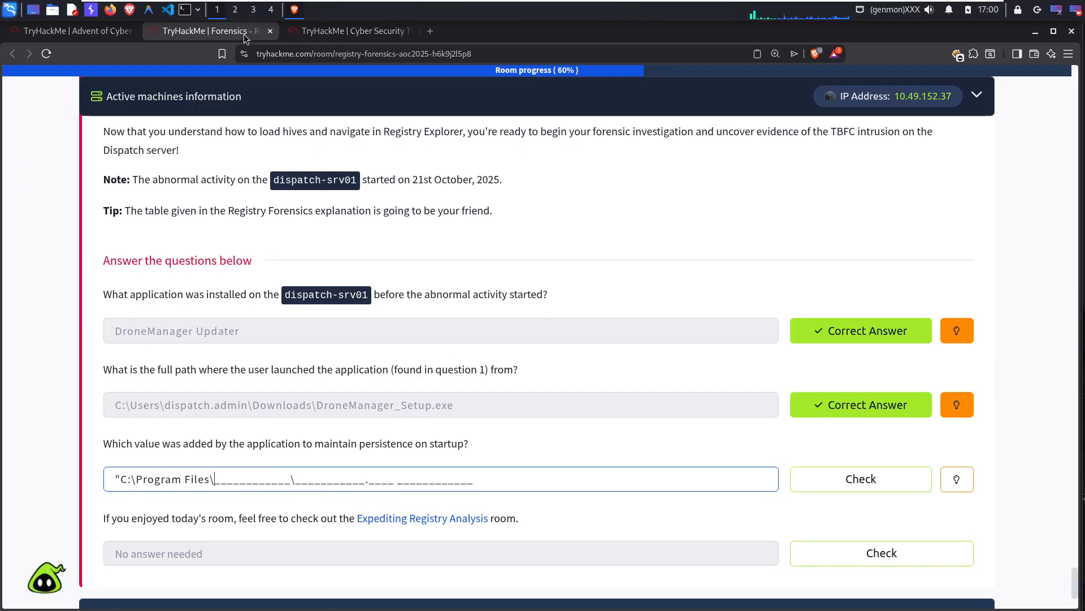
pyautogui.write('Dro')
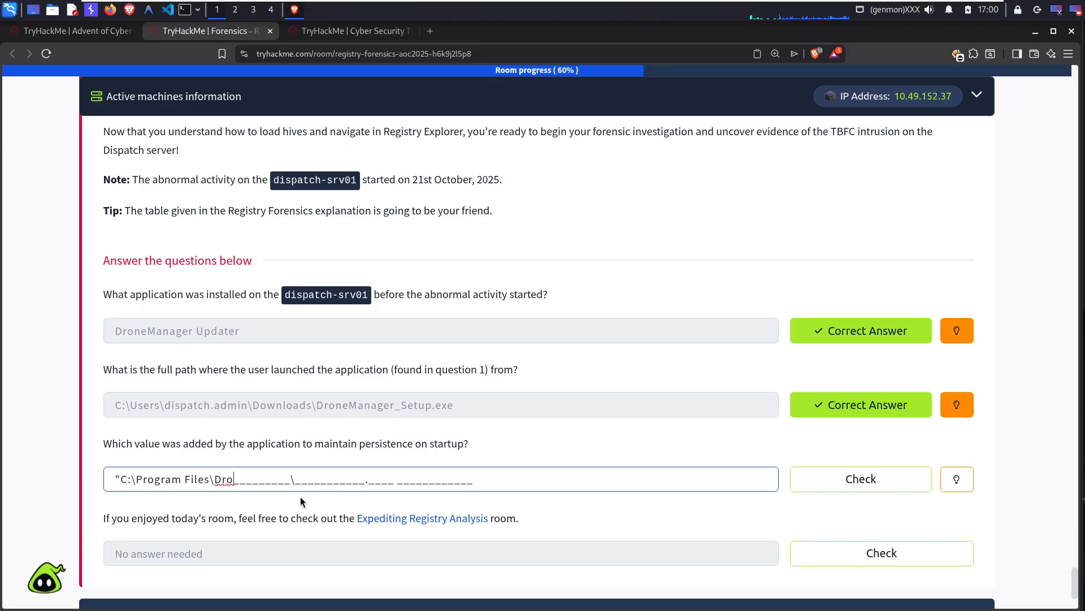
pyautogui.write('neManeger')
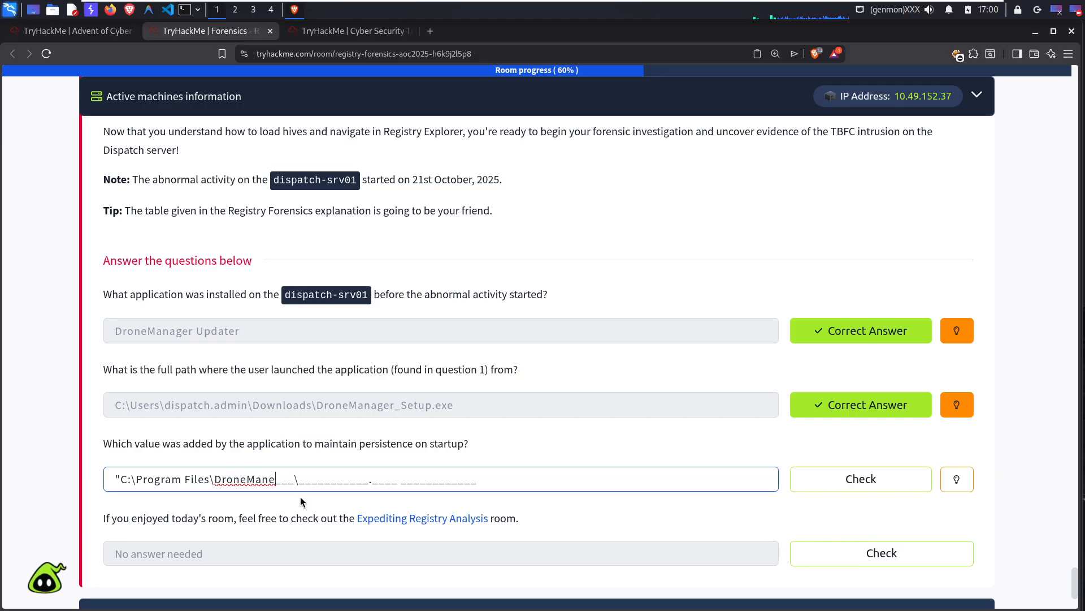
pyautogui.press('BackSpace')
pyautogui.press('BackSpace')
pyautogui.press('BackSpace')
pyautogui.write('age')
pyautogui.write('r\\')
pyautogui.write('Dr')
pyautogui.write('on')
pyautogui.write('ronehellper.')
pyautogui.write('exe')
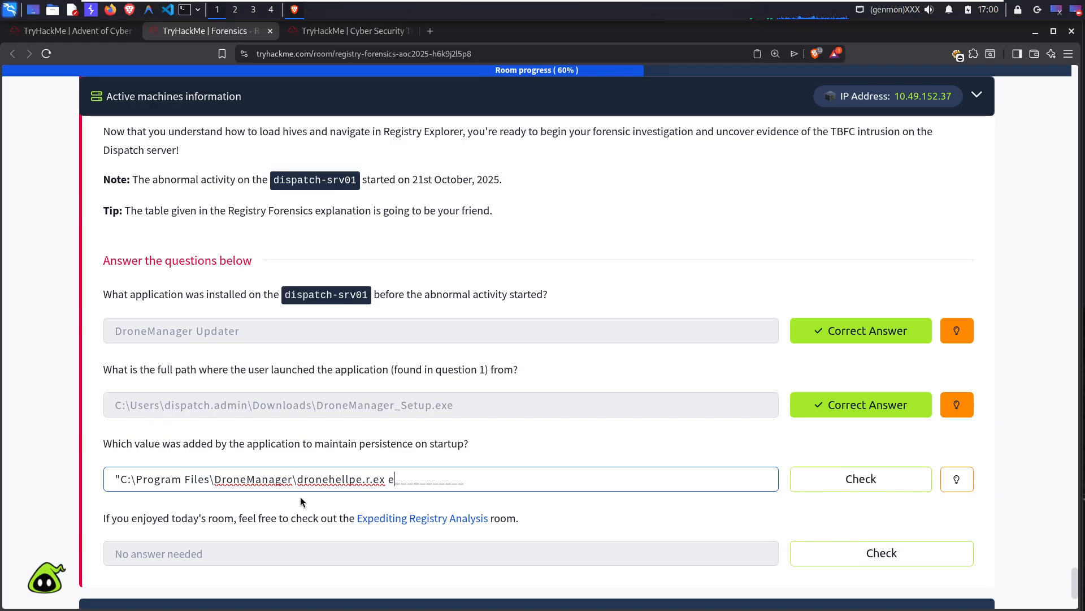
# Correct the spelling of the executable name in the persistence answer to dronehelper.exe
pyautogui.press('Left')
pyautogui.press('Left')
pyautogui.press('Left')
pyautogui.press('Left')
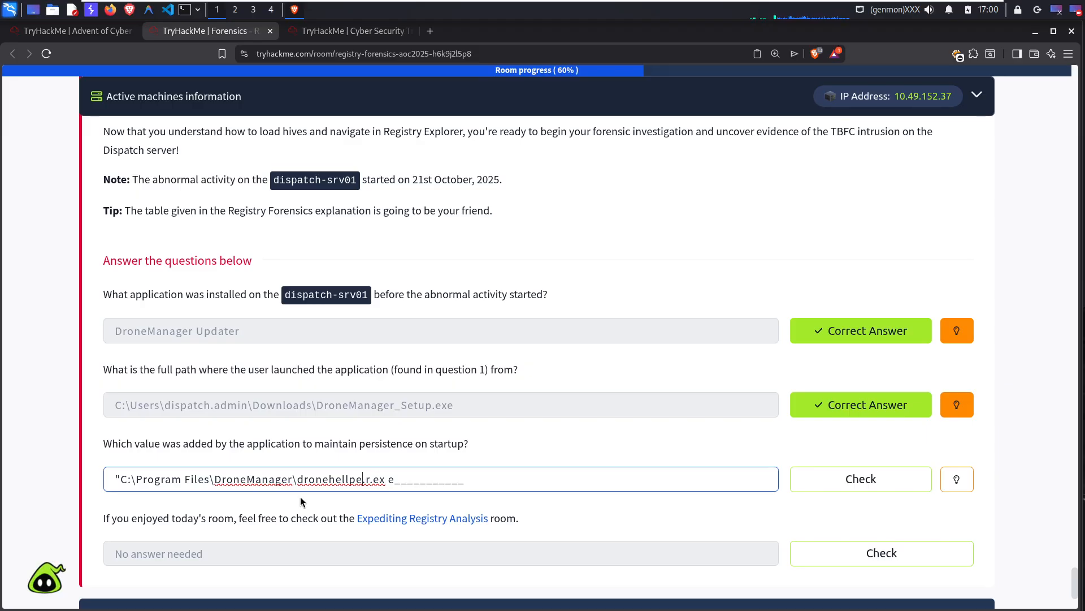
pyautogui.press('BackSpace')
pyautogui.press('Delete')
pyautogui.press('Right')
pyautogui.press('Right')
pyautogui.press('Right')
# Recheck the registry value, finish the answer with a closing quotation mark and --background, and submit it
pyautogui.click(317, 31)
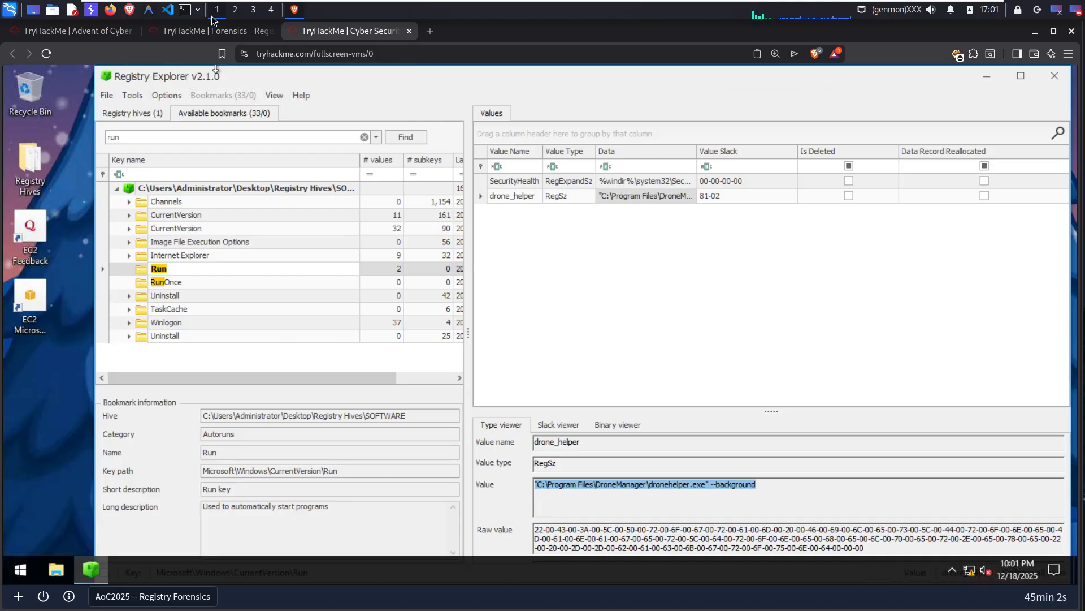
pyautogui.click(234, 29)
pyautogui.write('"')
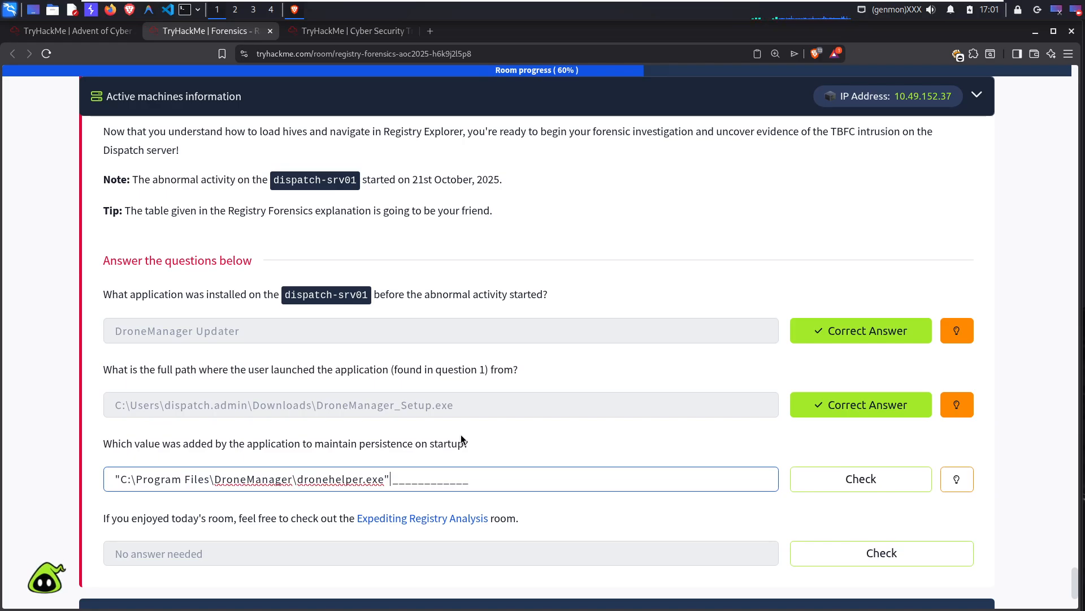
pyautogui.write(' --background')
pyautogui.click(873, 484)
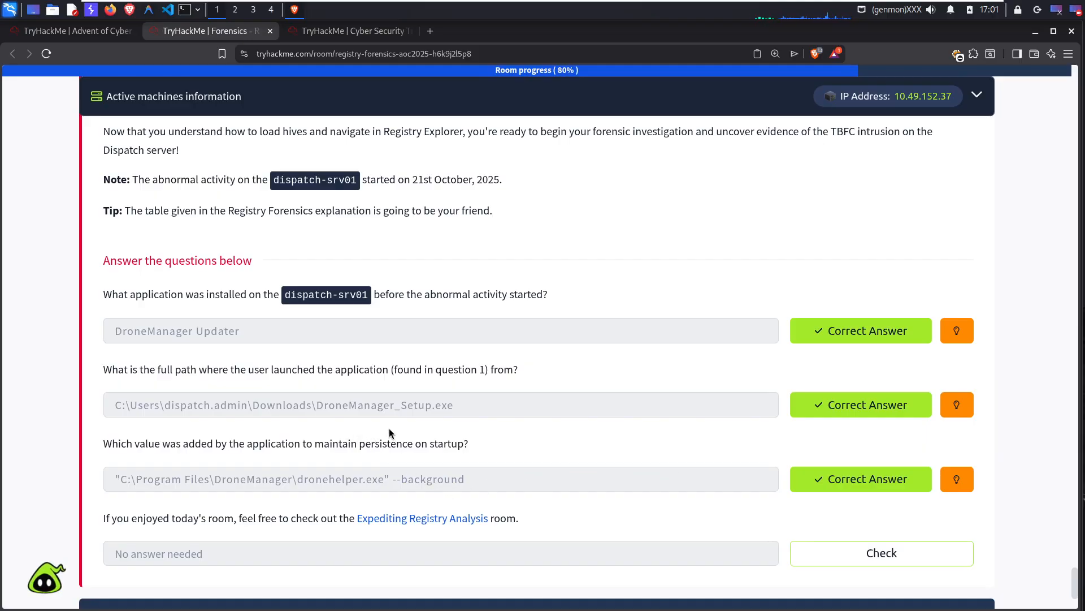
# Review the submitted persistence answer and complete the final no-answer-needed question to finish the room
pyautogui.moveTo(482, 483); pyautogui.dragTo(324, 468)
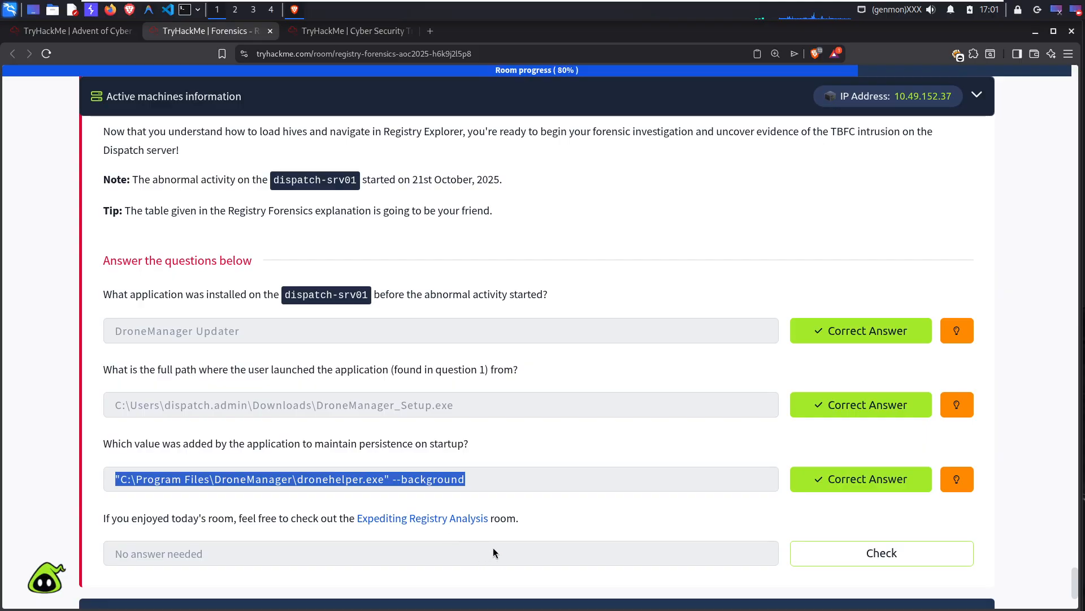
pyautogui.click(889, 551)
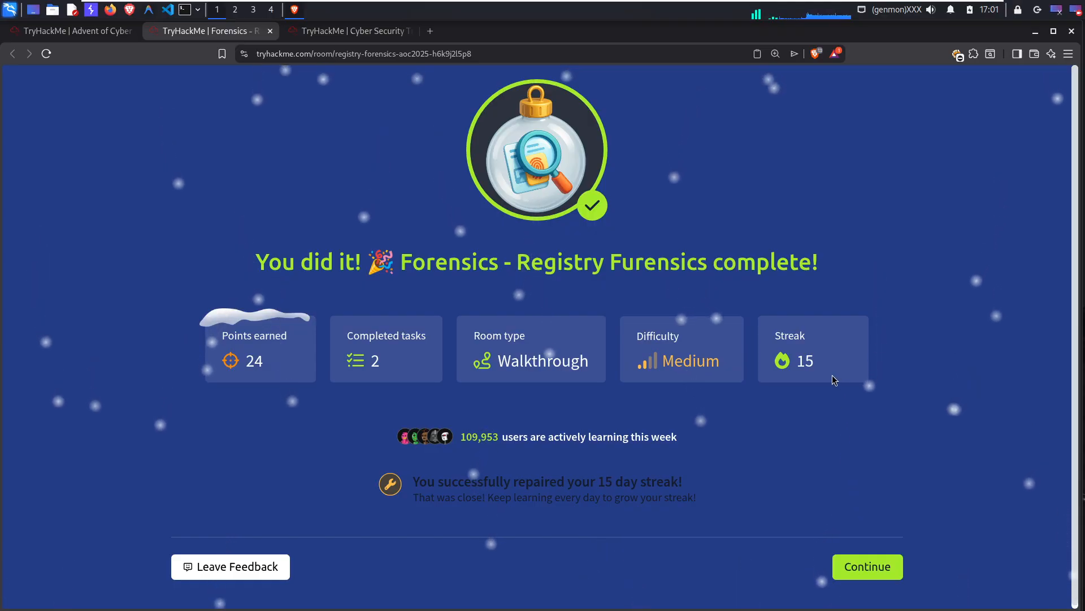
pyautogui.moveTo(885, 5)
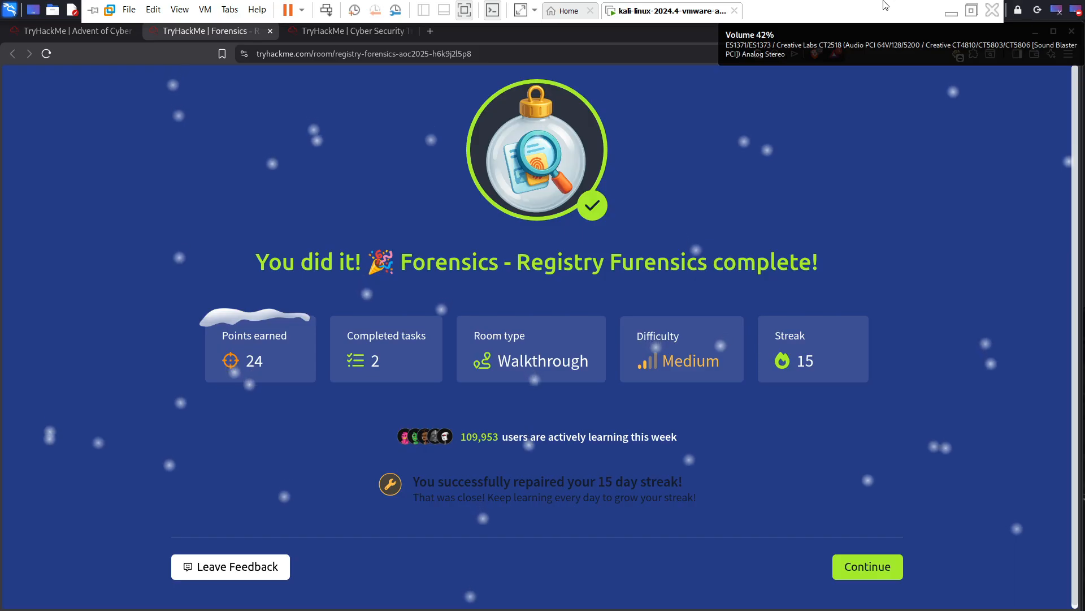